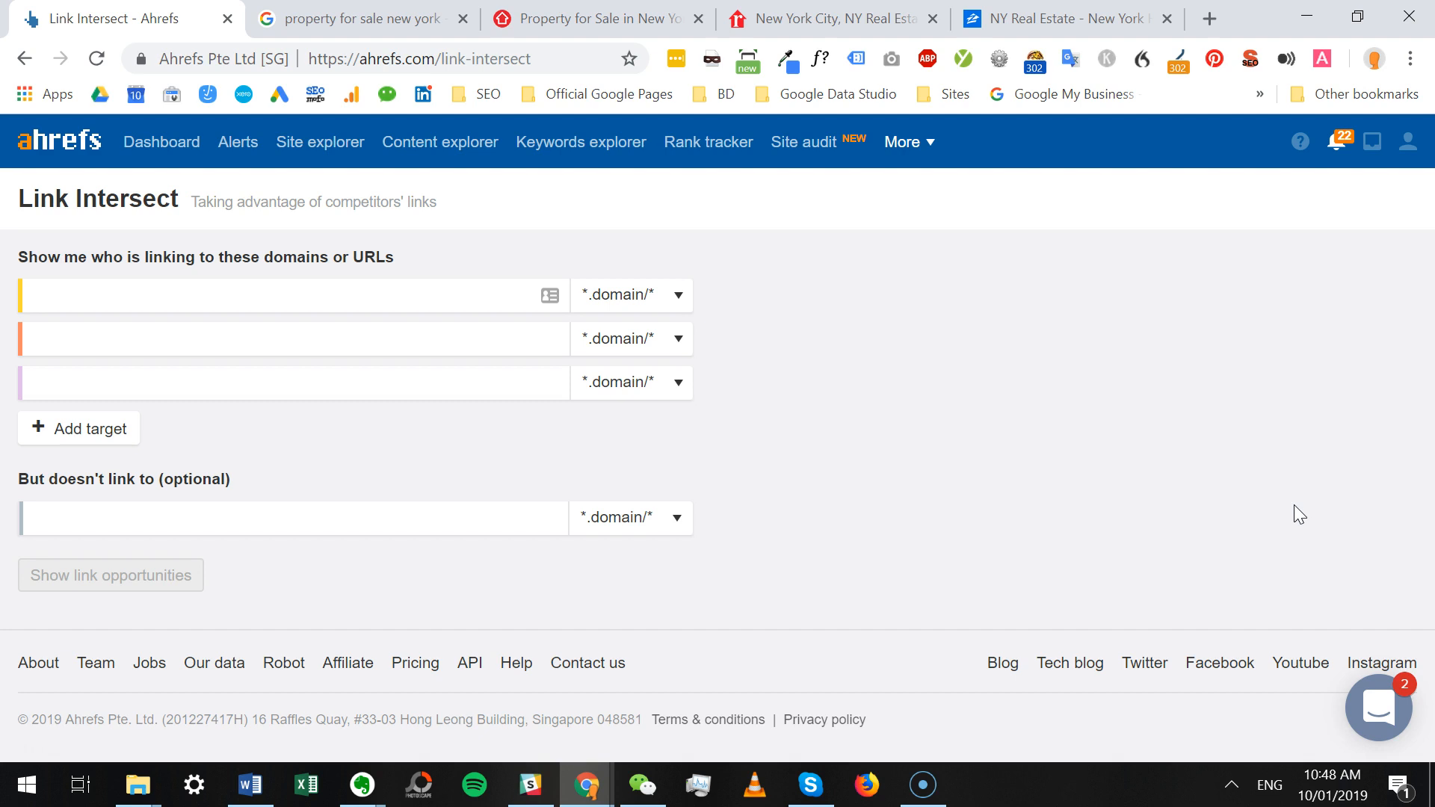
Review the Google results for "property for sale new york" and the open realestate.com.au, Realtor.com and Zillow listing pages.
click(368, 30)
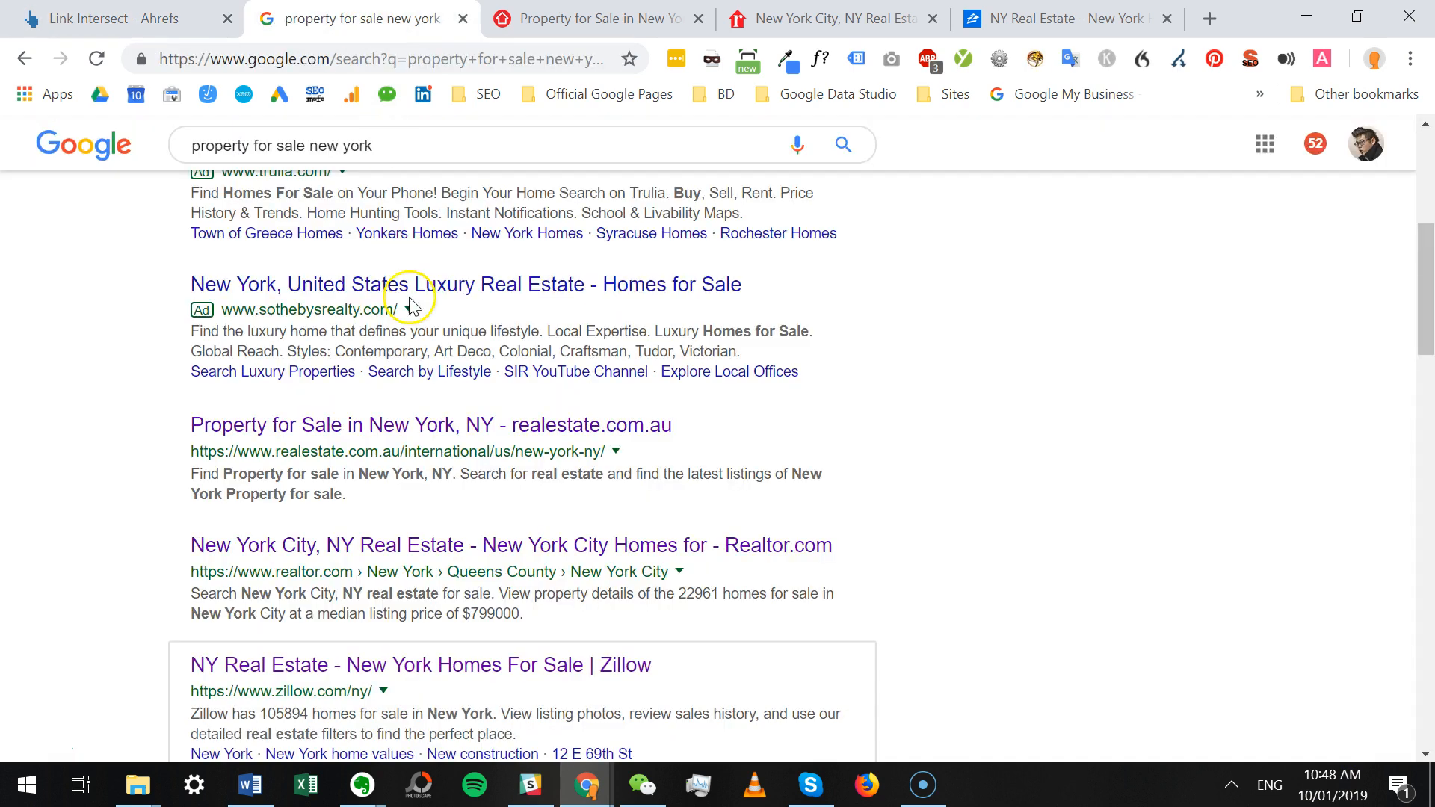
scroll(434, 463, down, 3)
scroll(284, 398, up, 3)
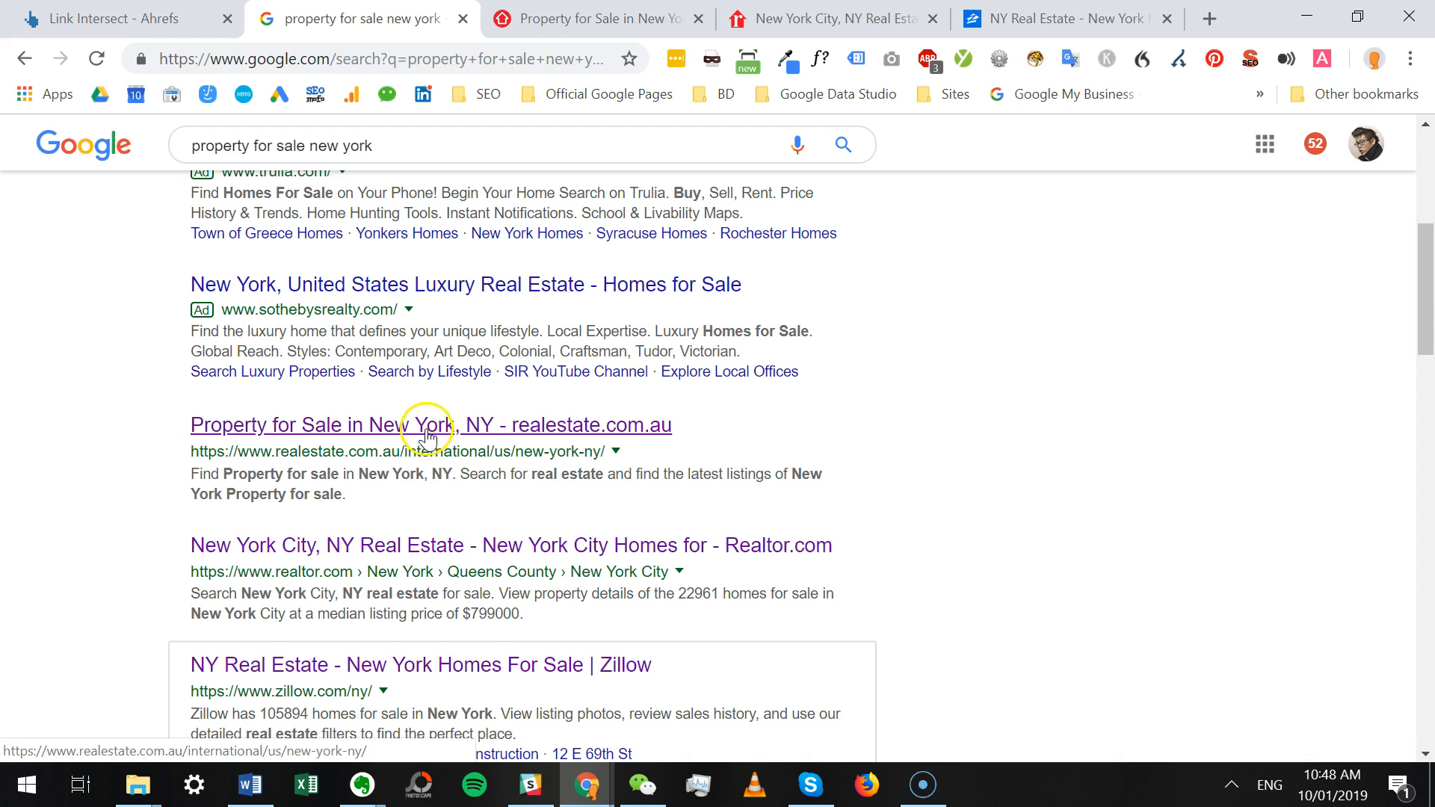
click(657, 32)
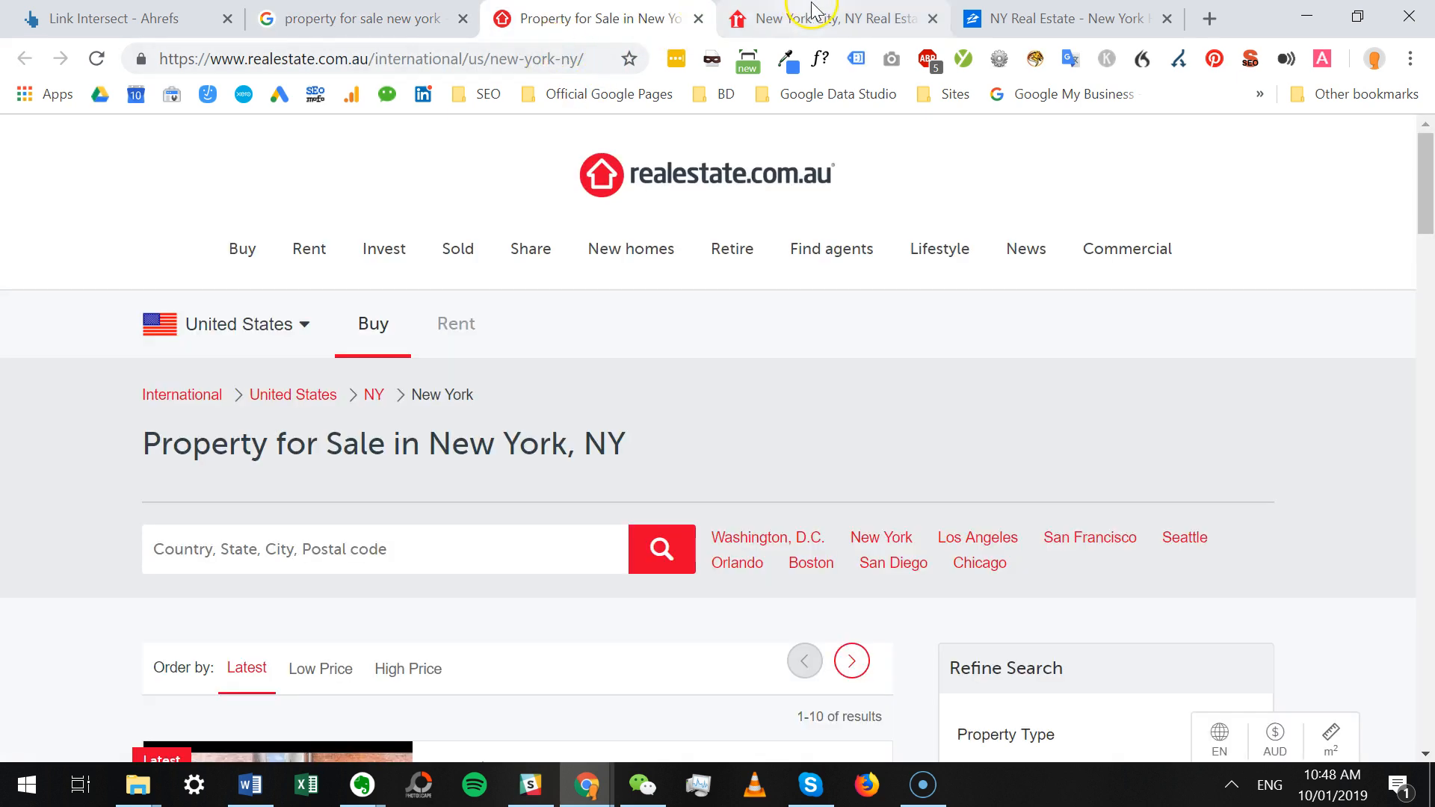
click(910, 22)
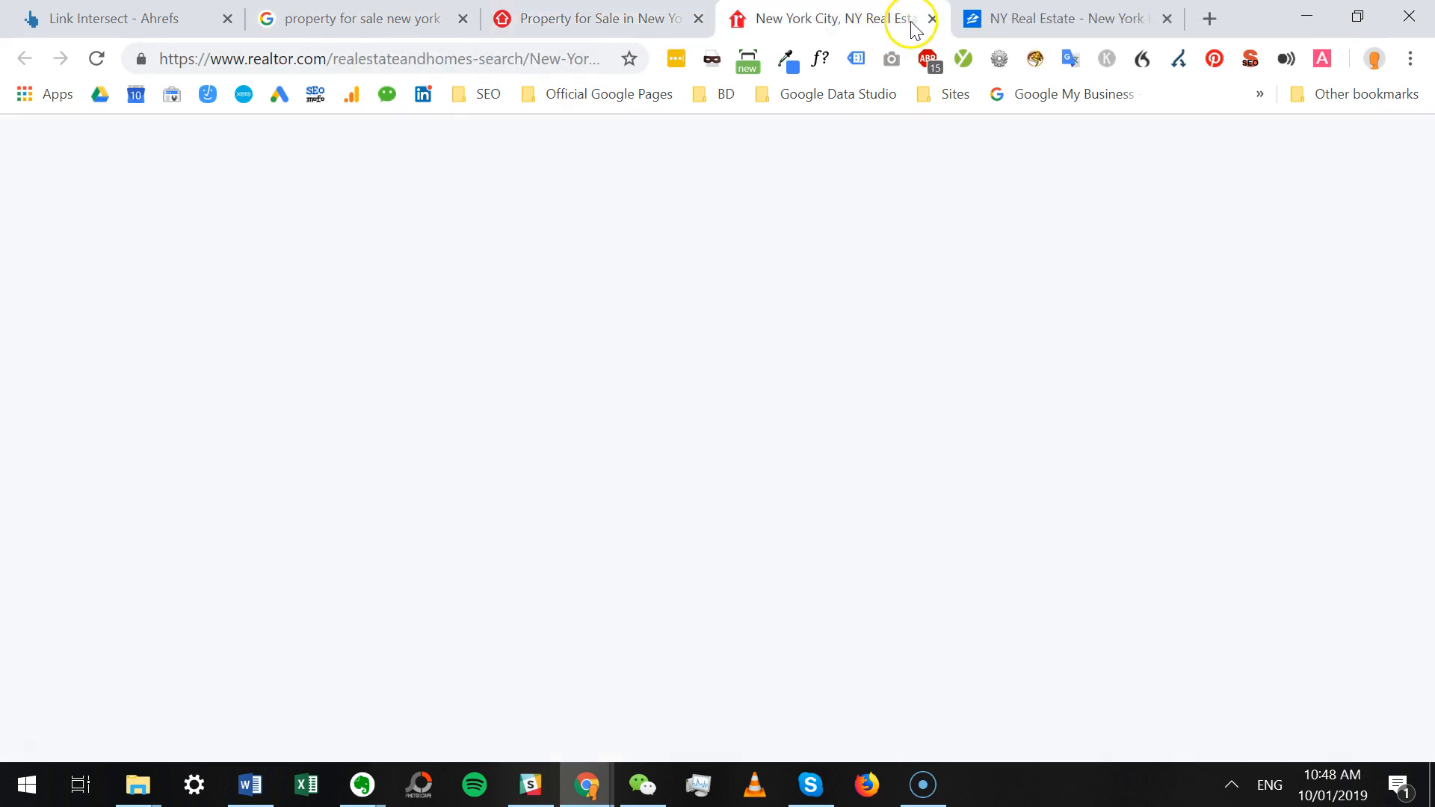
click(1009, 18)
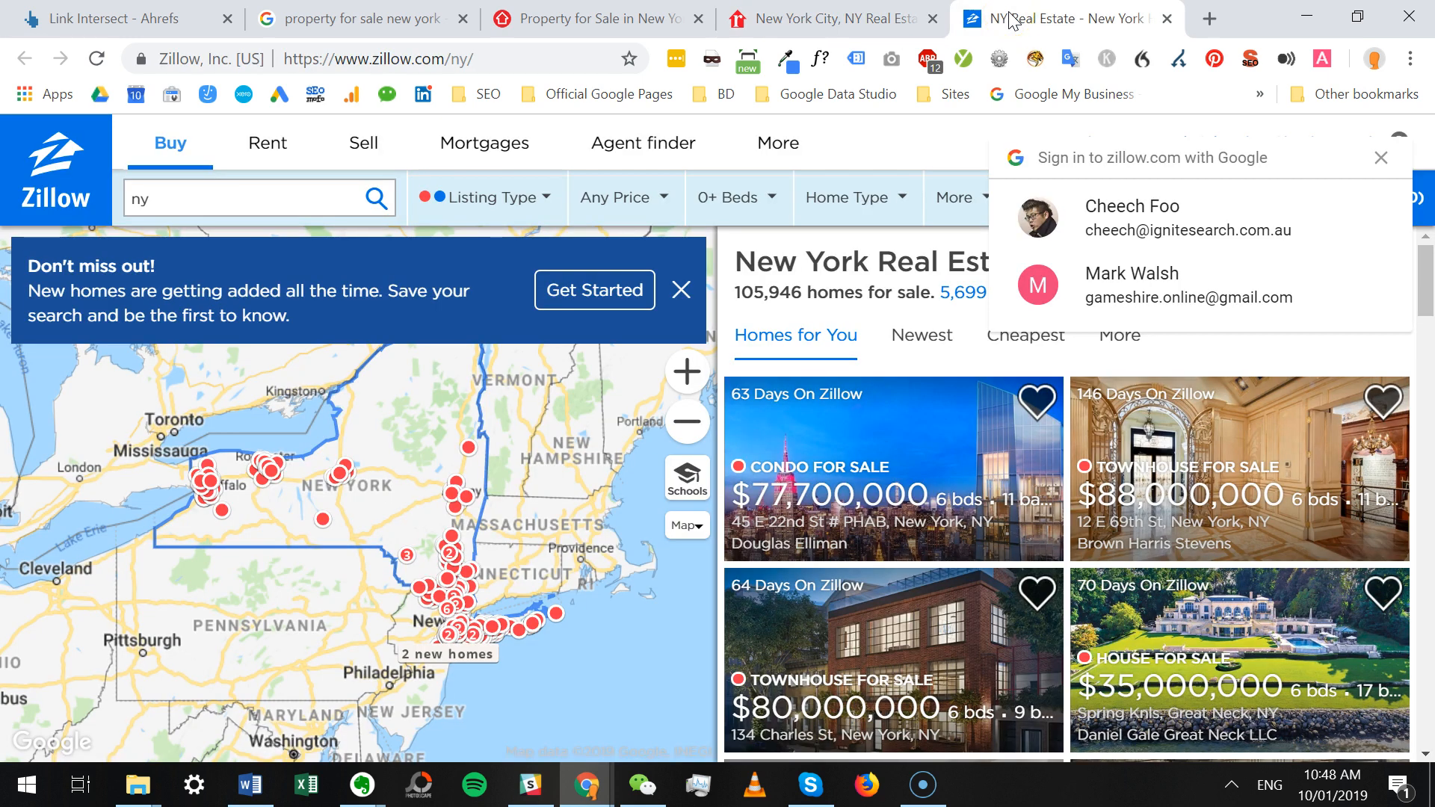
click(532, 18)
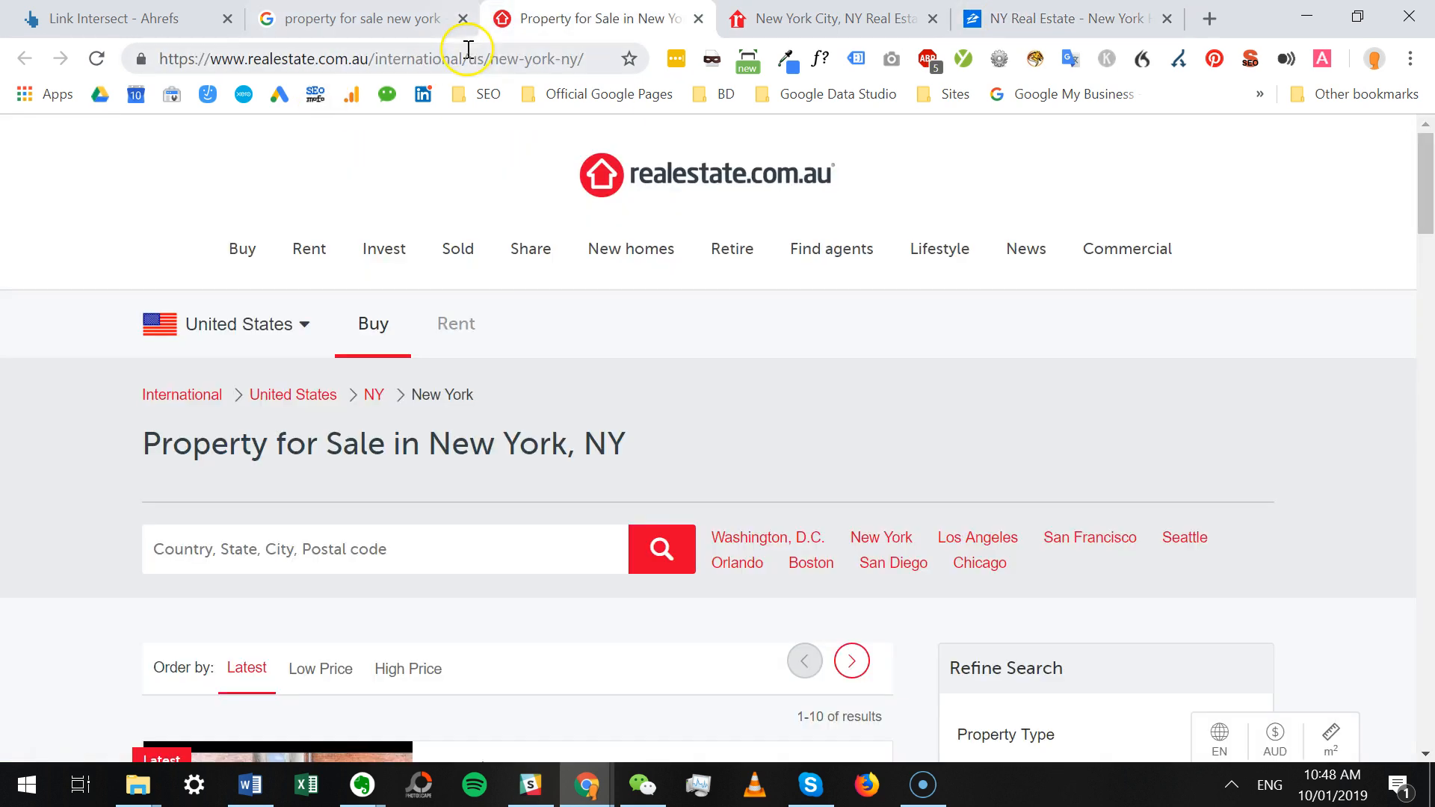
drag(370, 59, 150, 59)
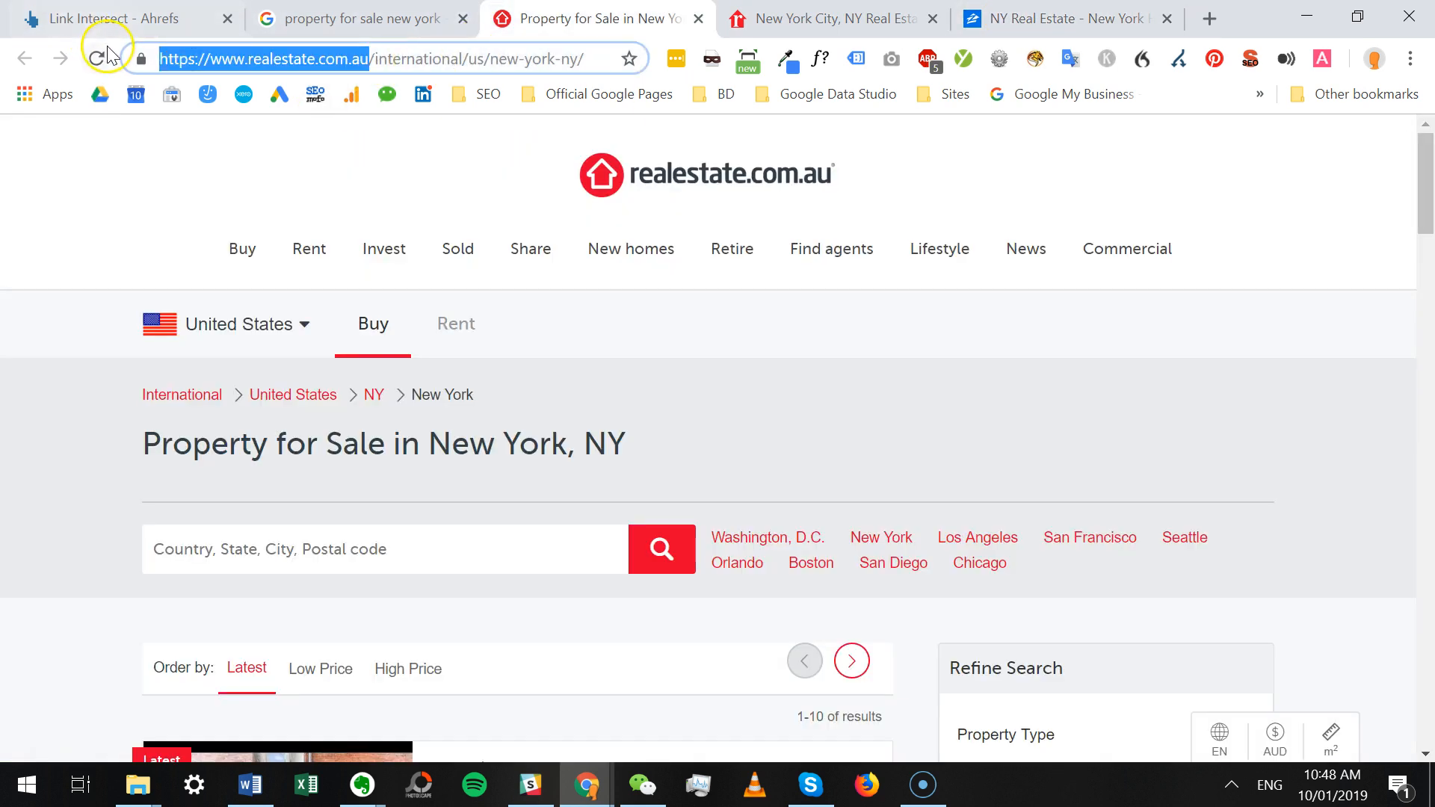
click(114, 20)
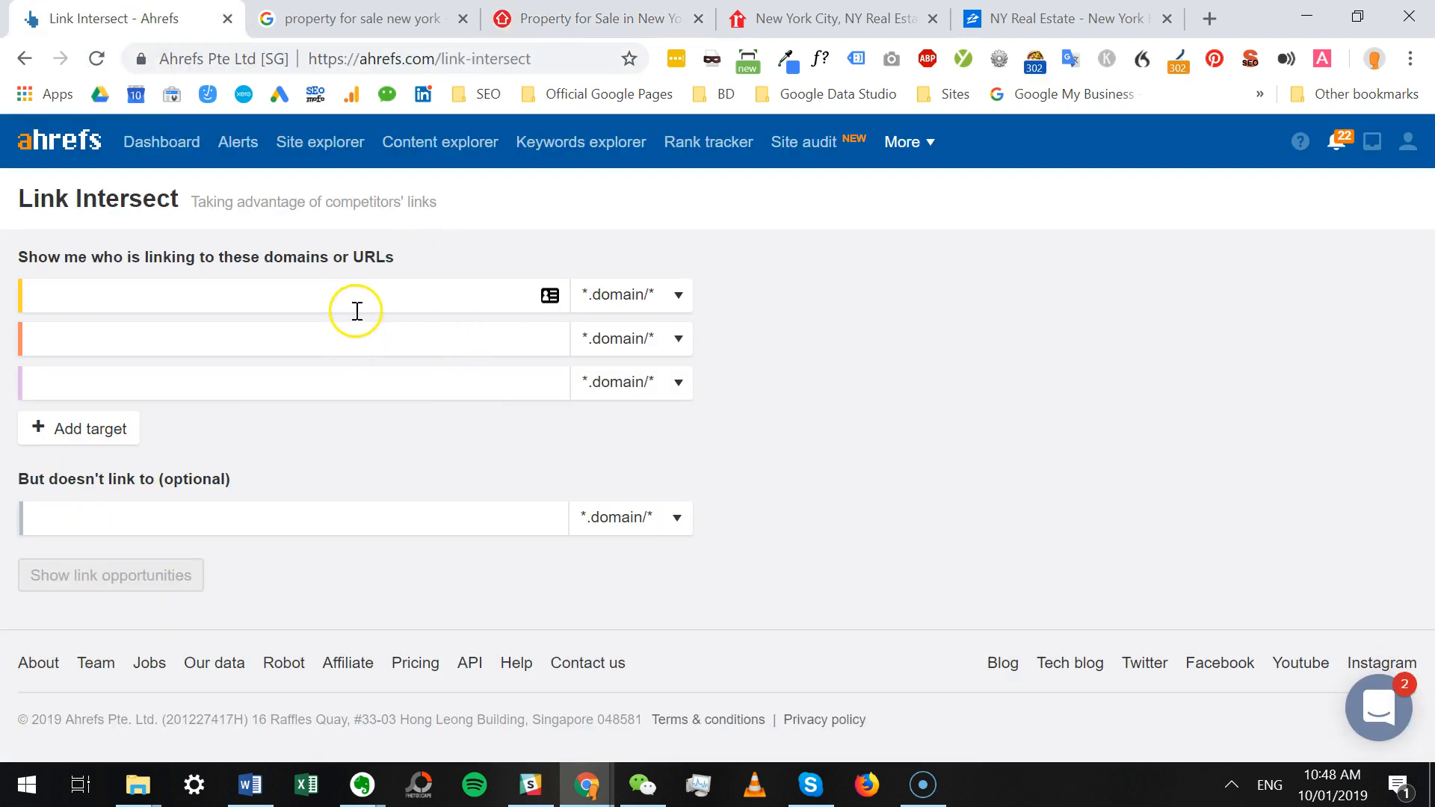
click(546, 19)
click(470, 58)
key(ctrl+c)
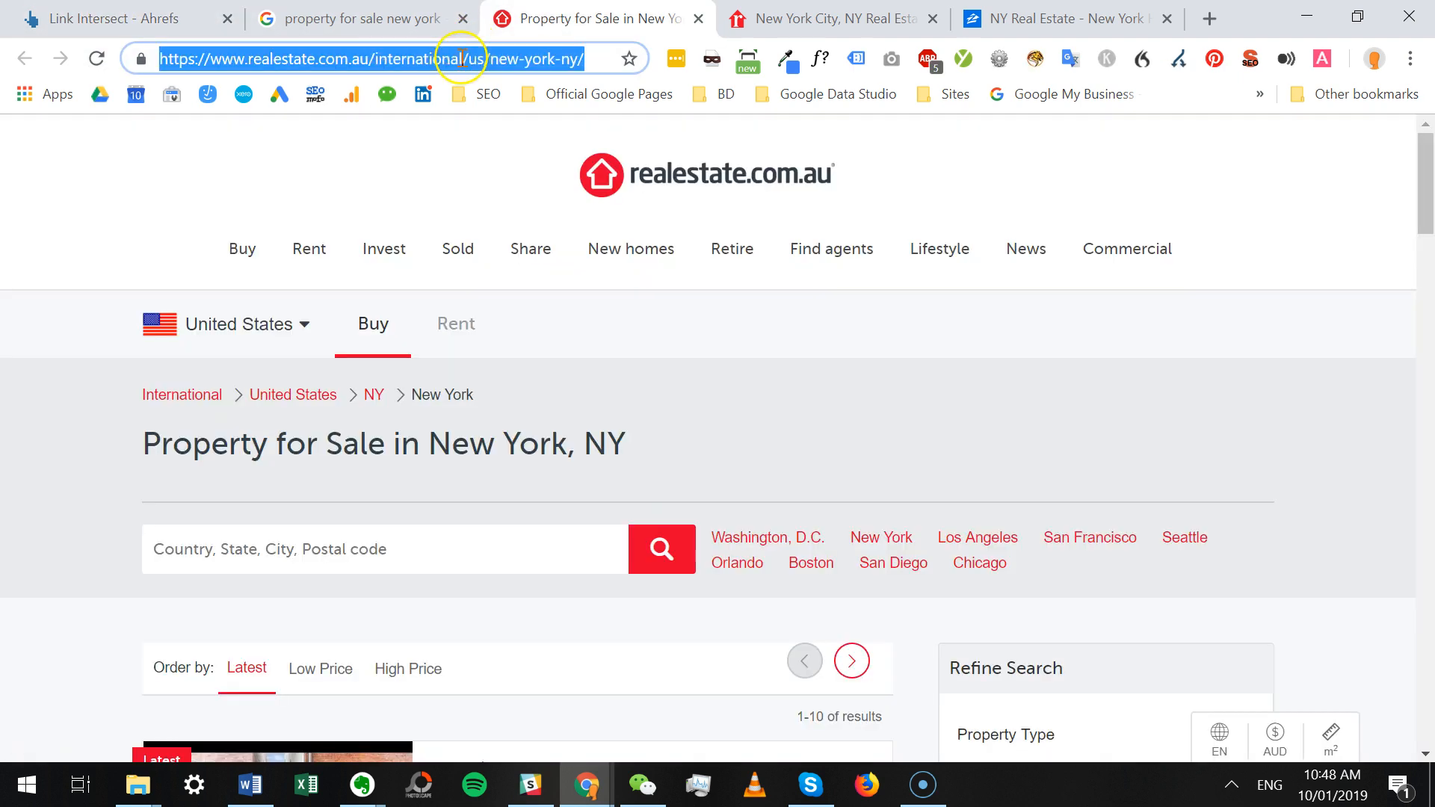
click(150, 22)
key(ctrl+v)
click(770, 19)
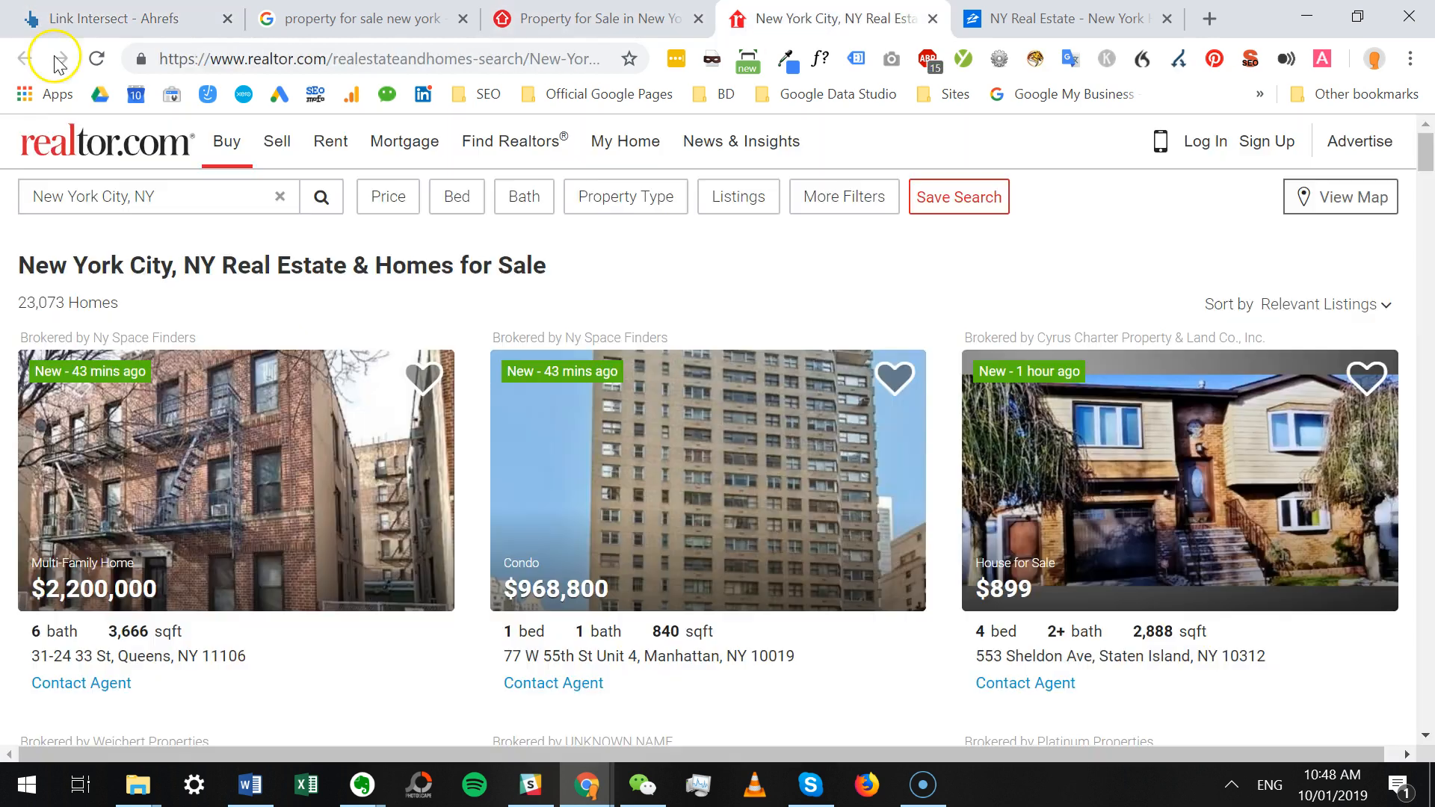
click(231, 63)
key(ctrl+c)
click(115, 21)
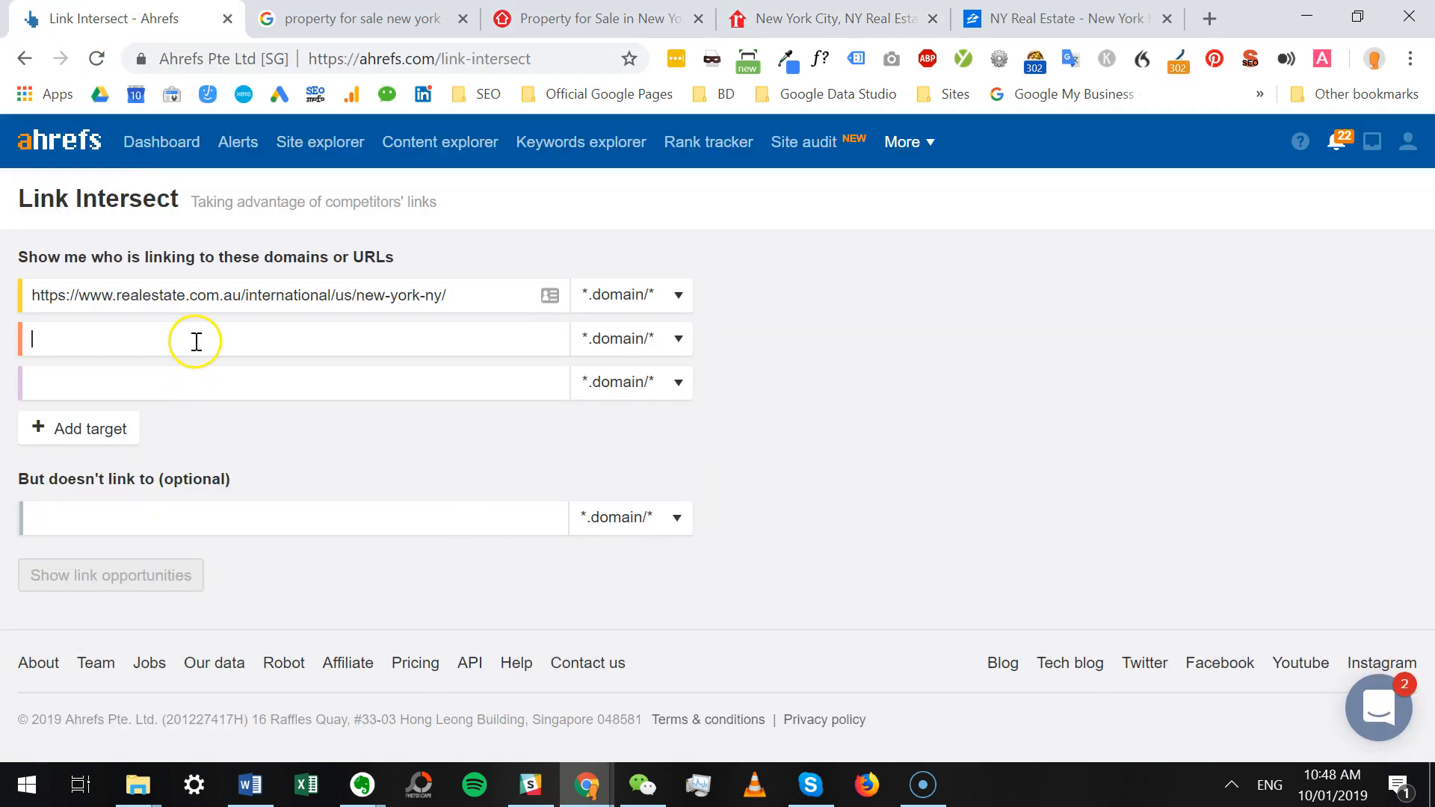
click(195, 338)
key(ctrl+v)
click(1087, 22)
click(396, 60)
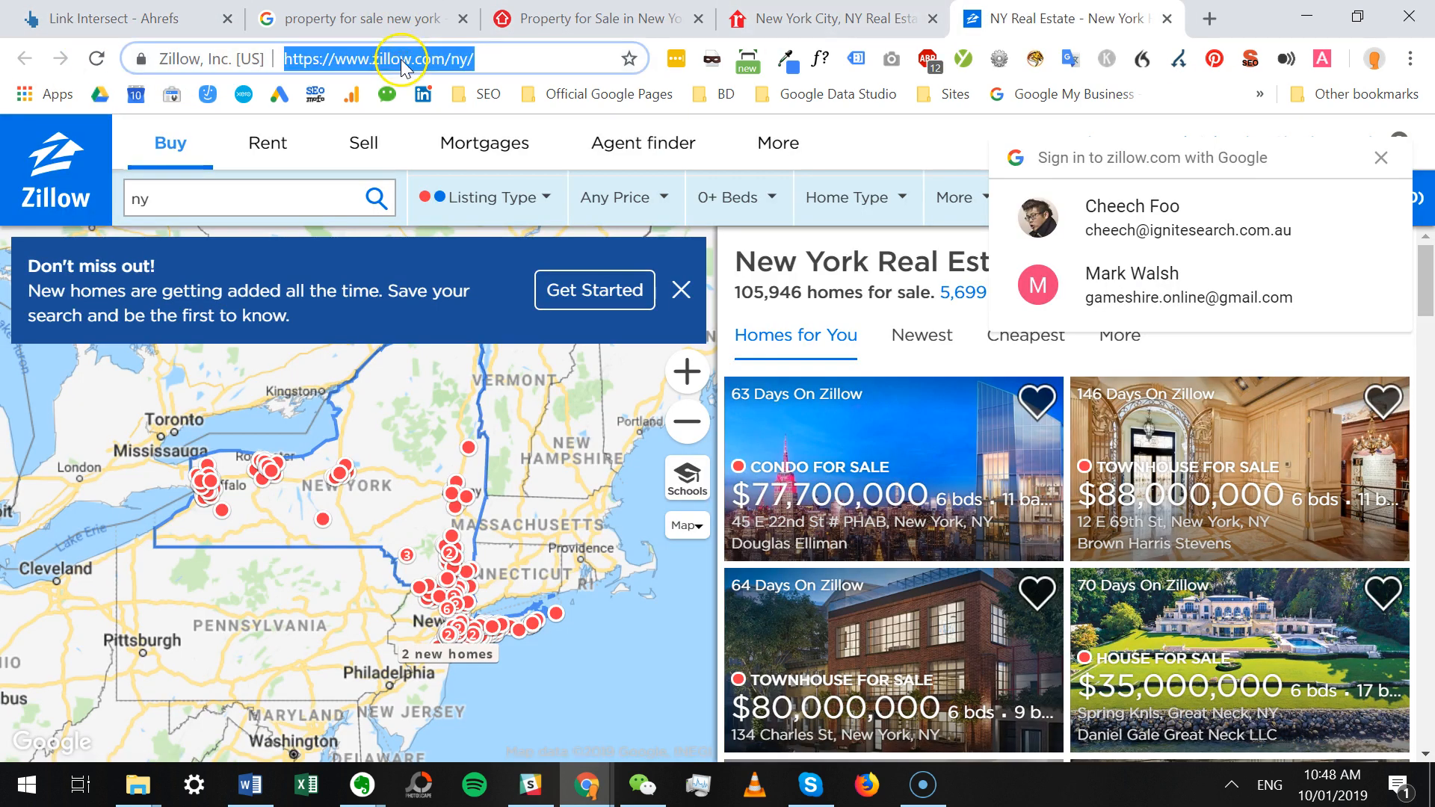
key(ctrl+c)
click(112, 19)
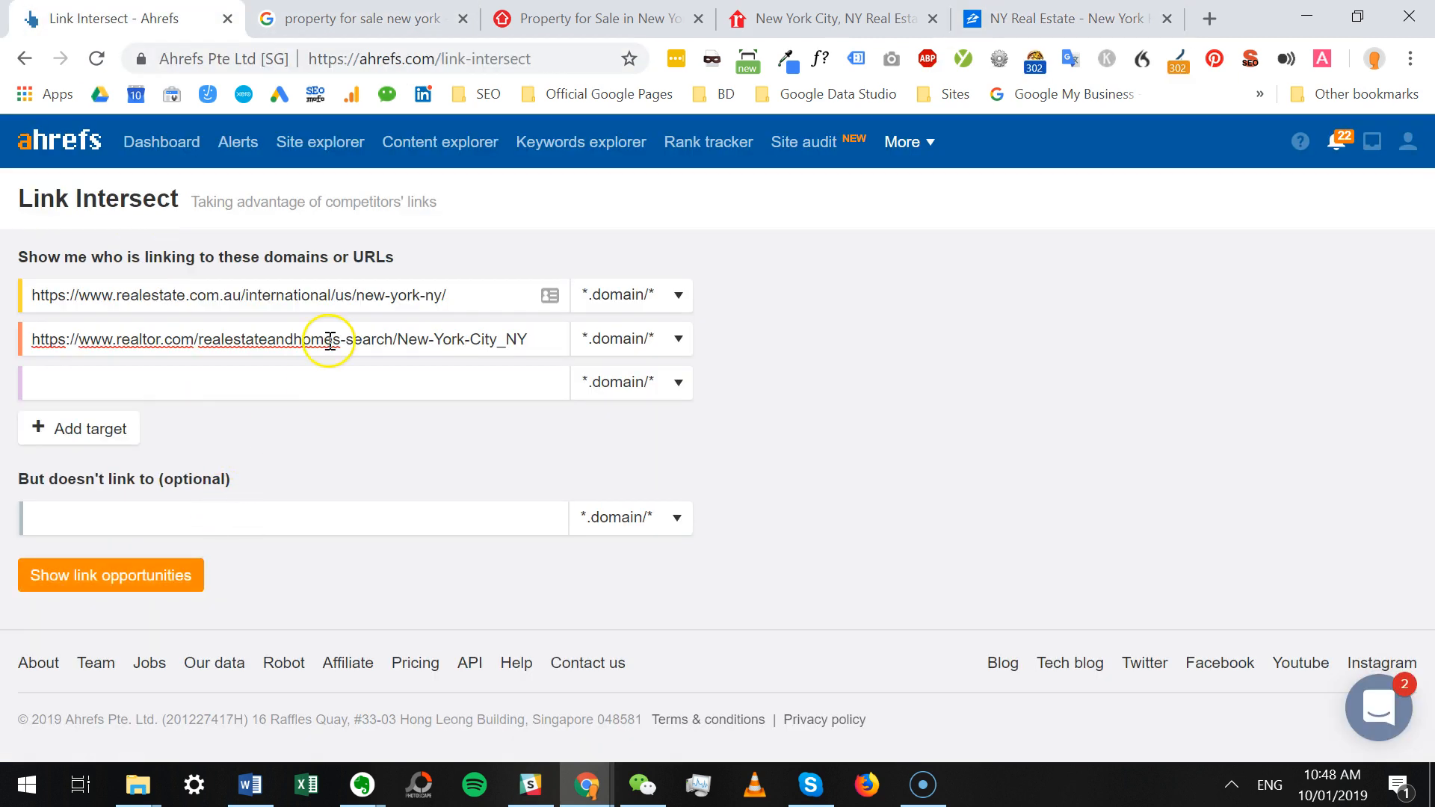
click(314, 383)
key(ctrl+v)
Set the match mode of all three targets to Exact URL and show the link opportunities.
click(654, 307)
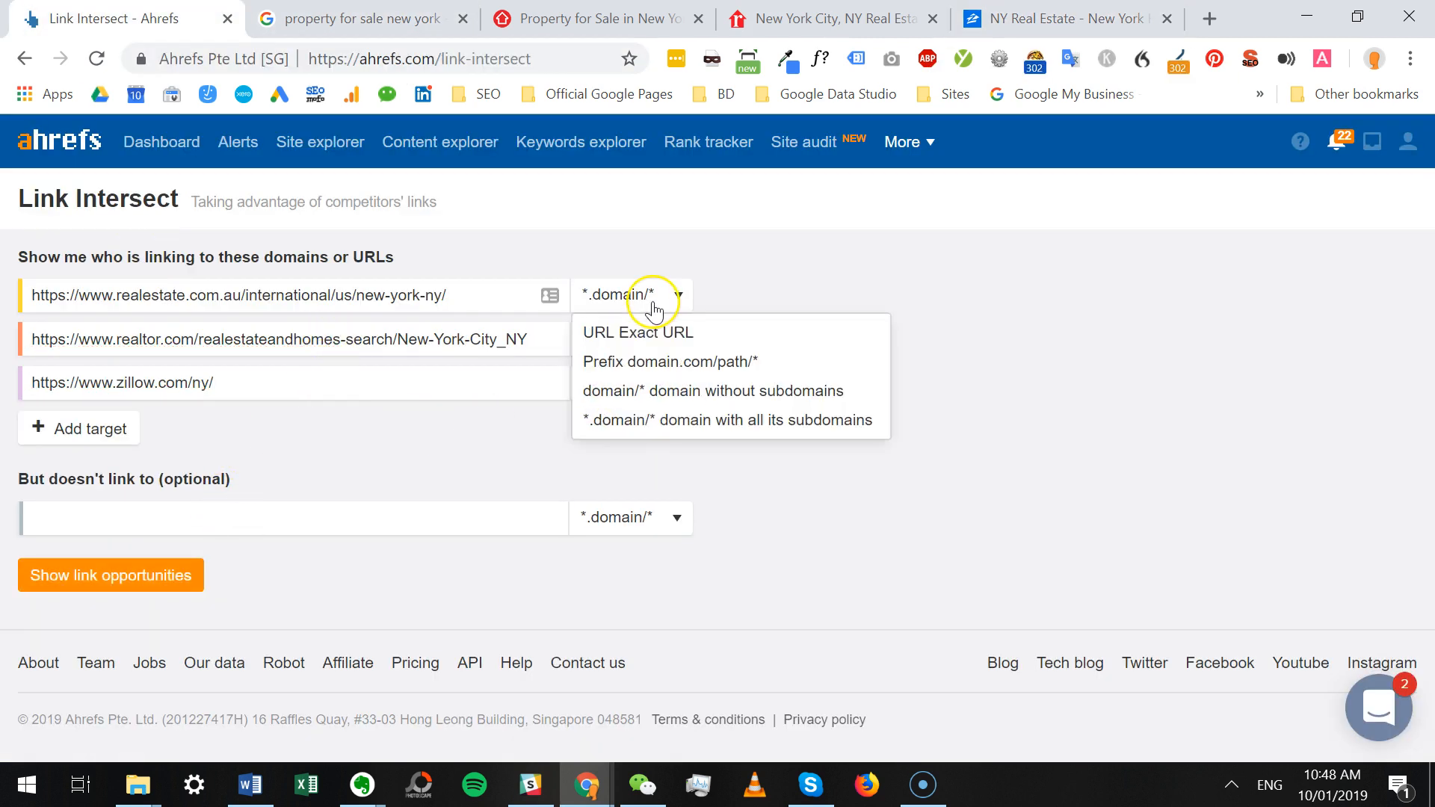
click(632, 332)
click(641, 348)
click(635, 376)
click(631, 387)
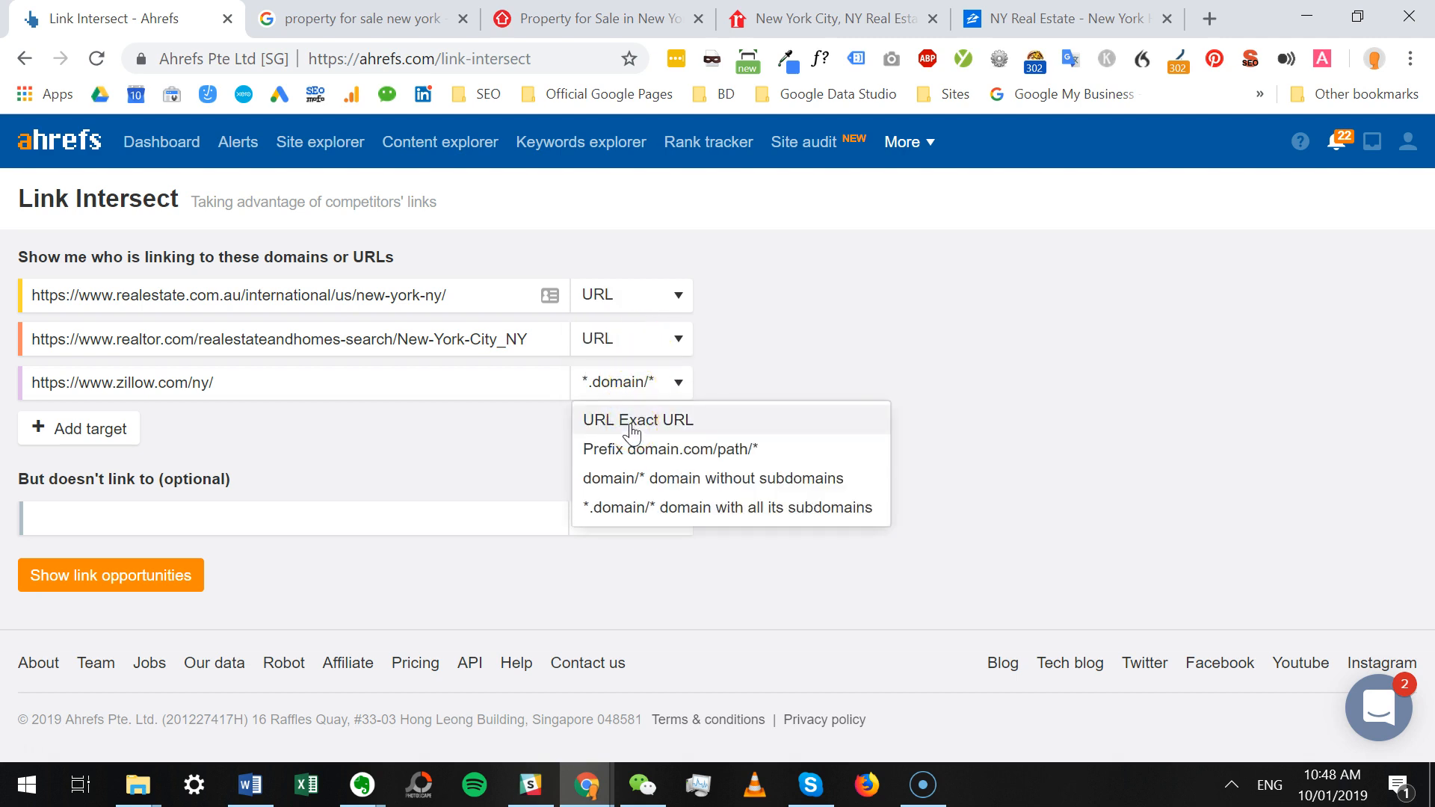
click(632, 422)
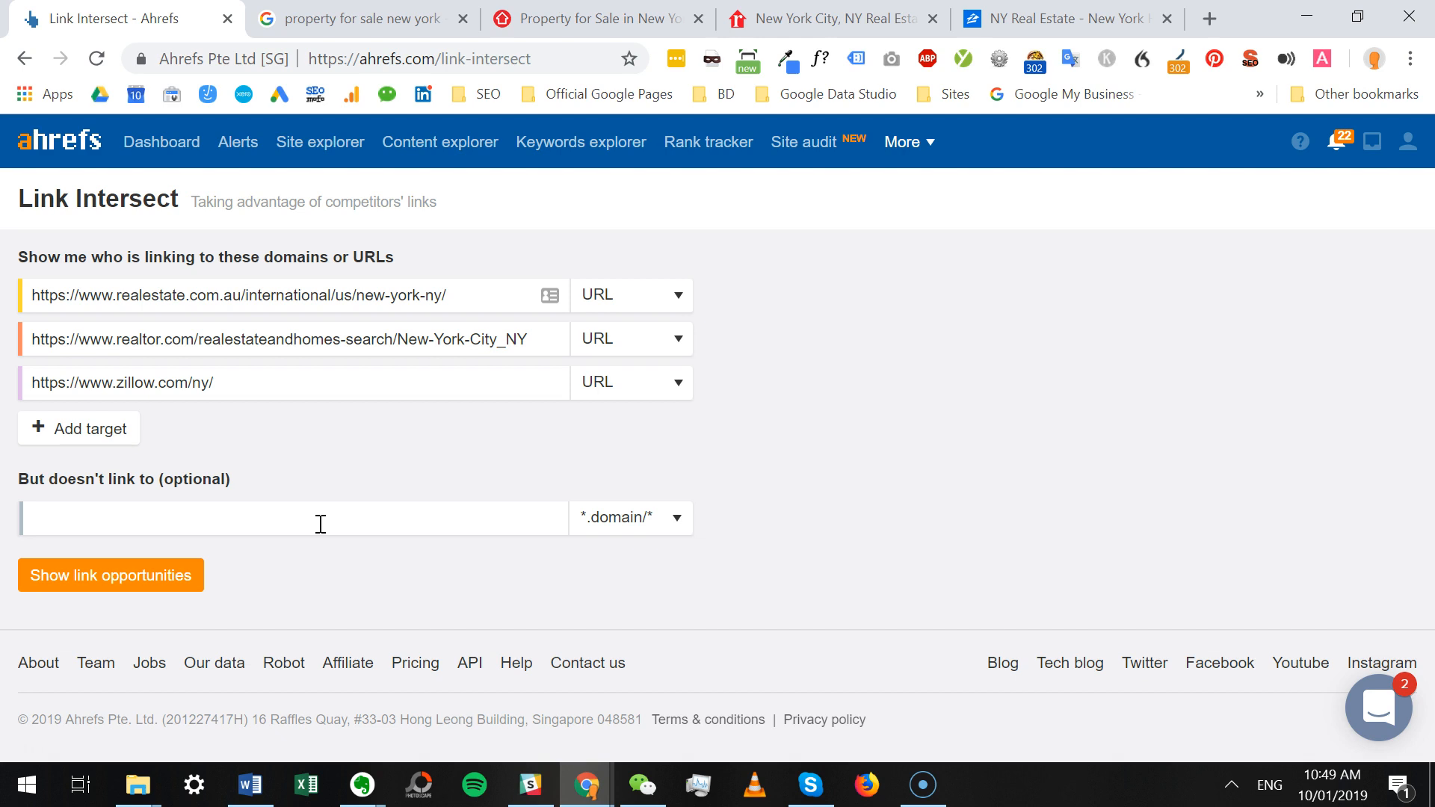
click(179, 572)
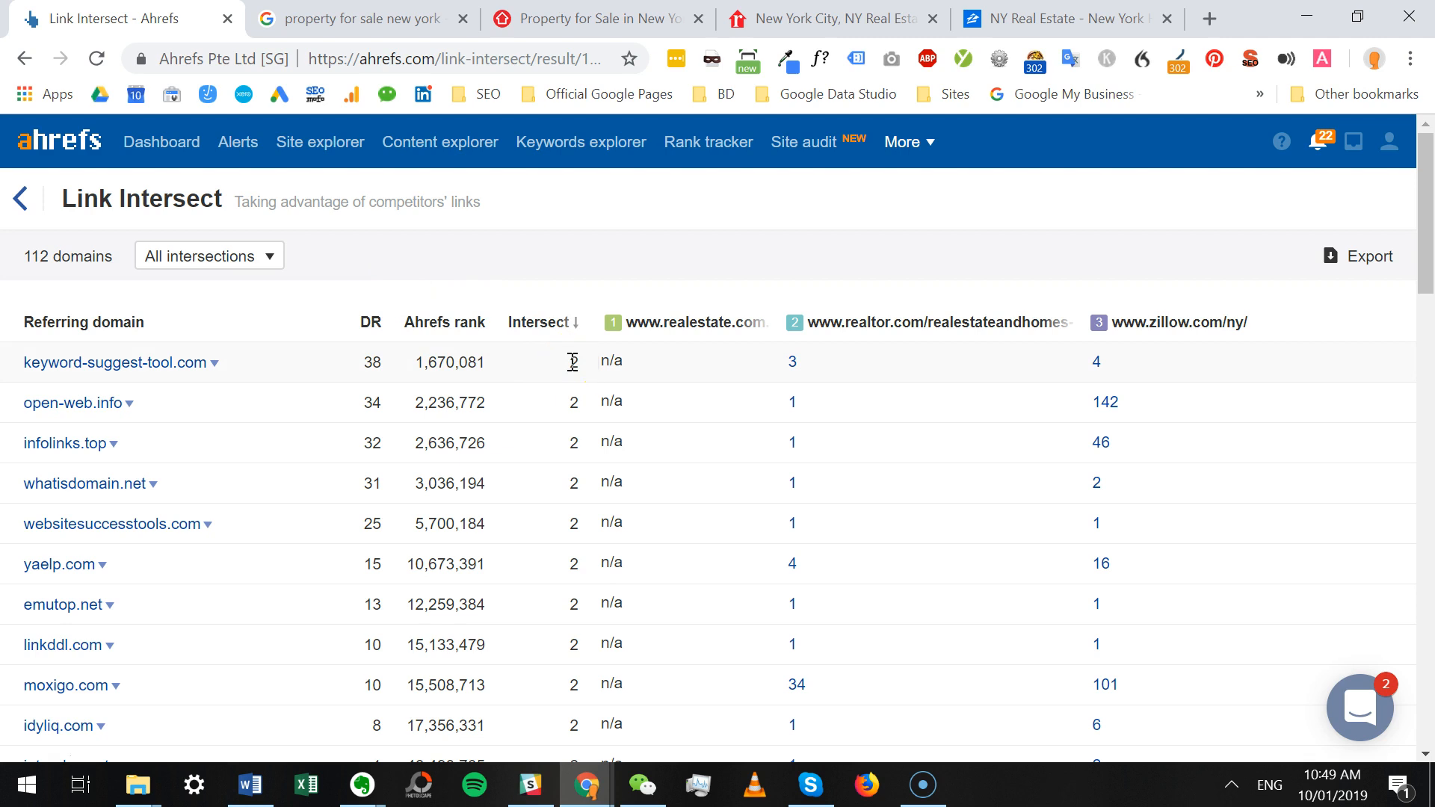
Examine the referring domains, their intersect counts and the backlink counts for each of the three competitor pages.
double_click(624, 366)
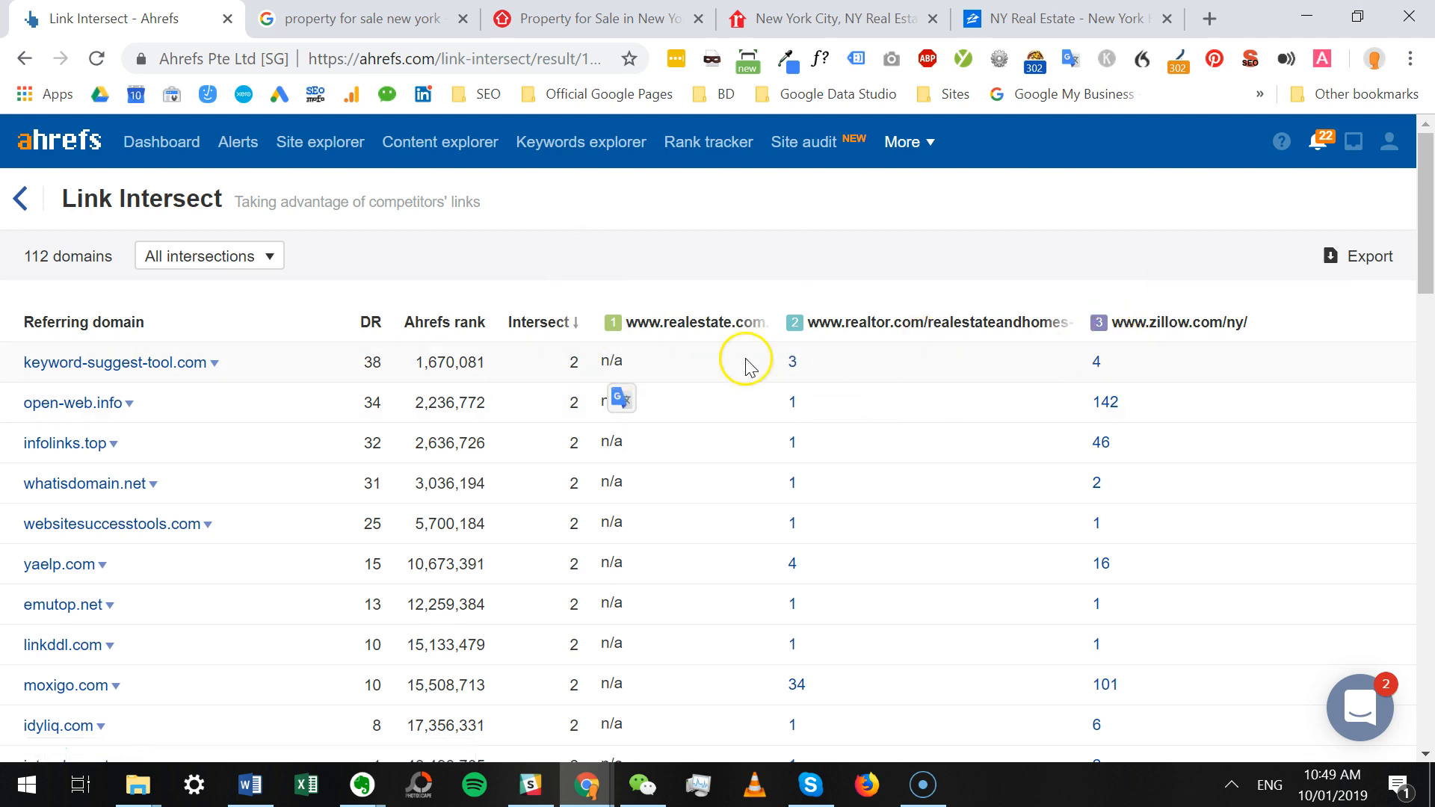
click(798, 367)
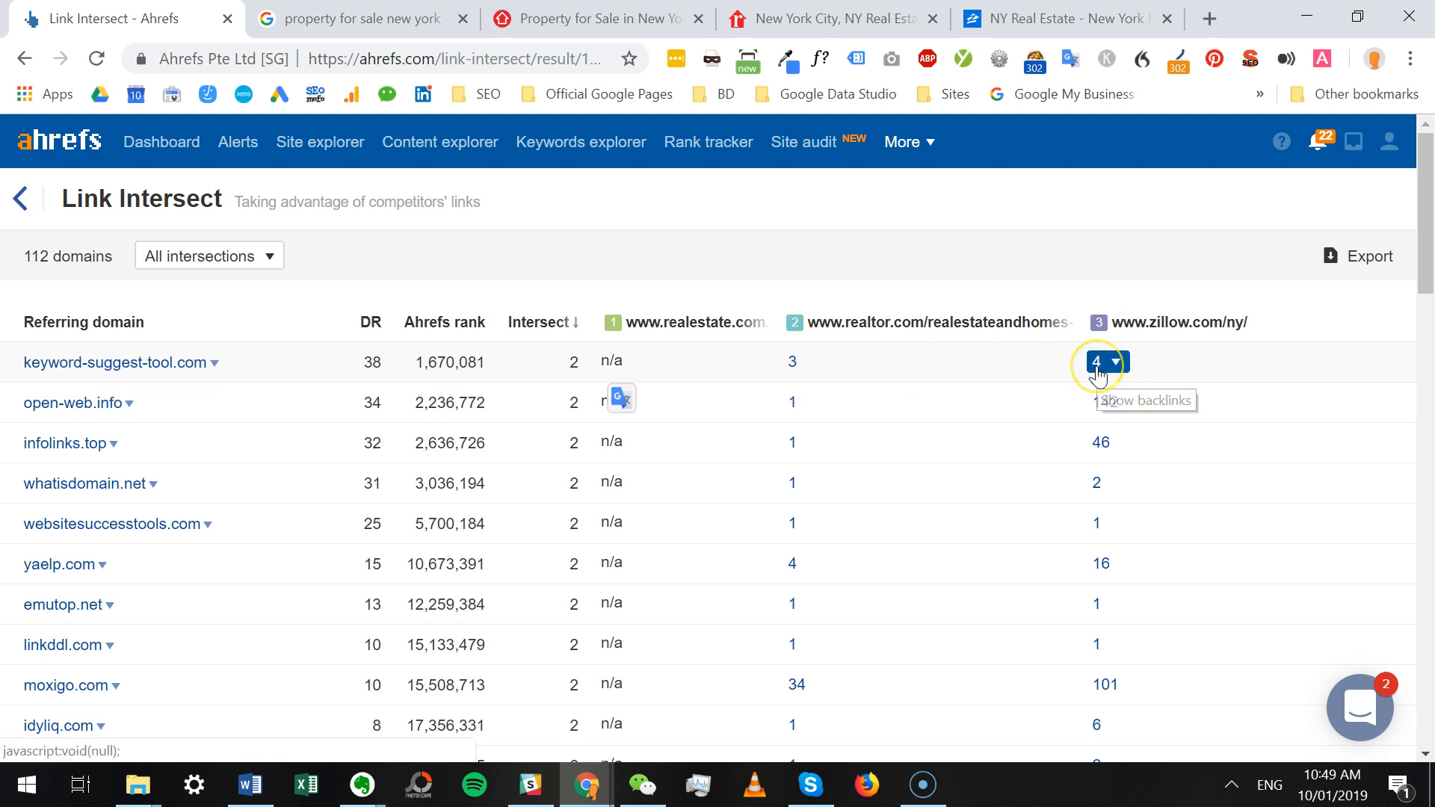
click(793, 404)
scroll(747, 523, down, 10)
scroll(702, 506, up, 6)
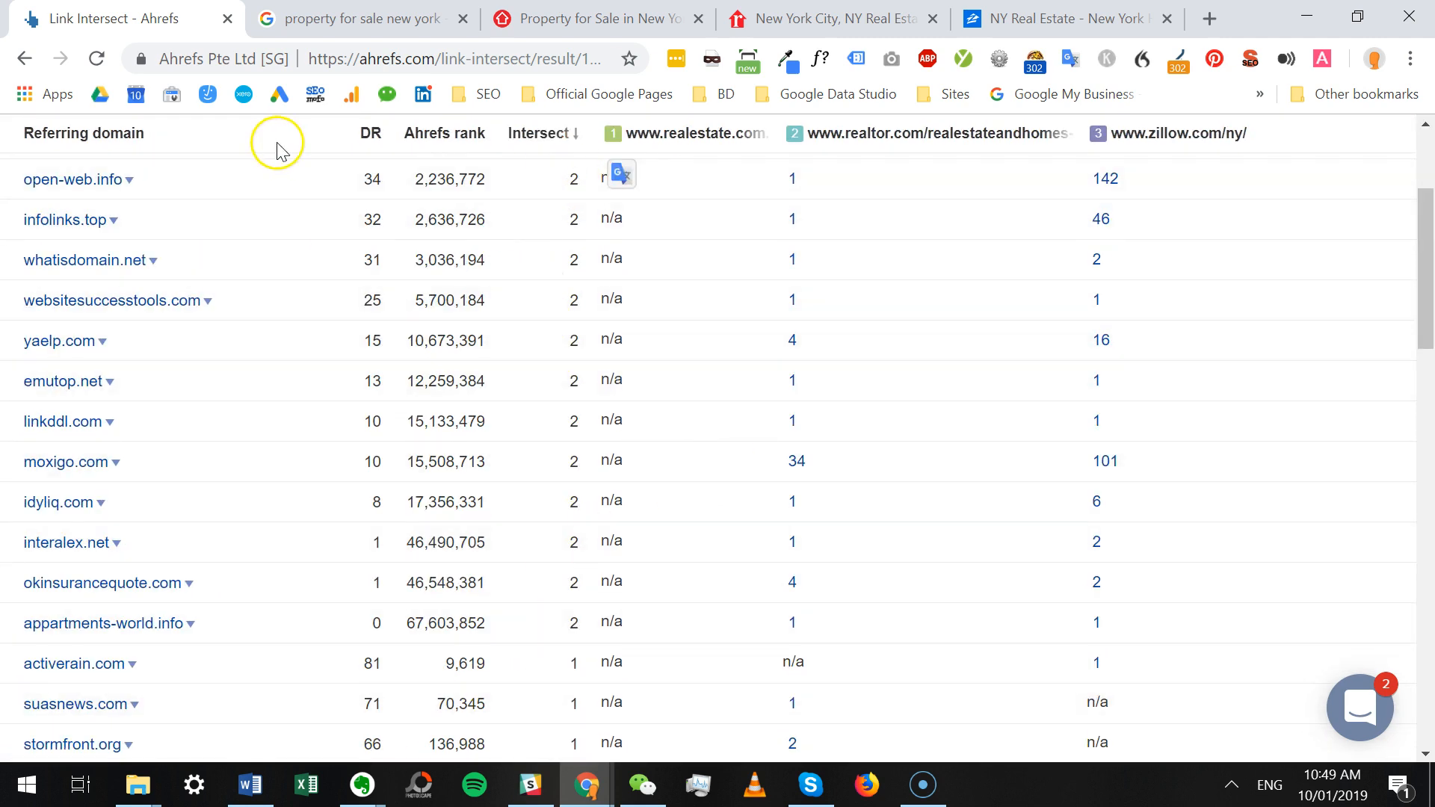
drag(285, 177, 1143, 624)
click(649, 624)
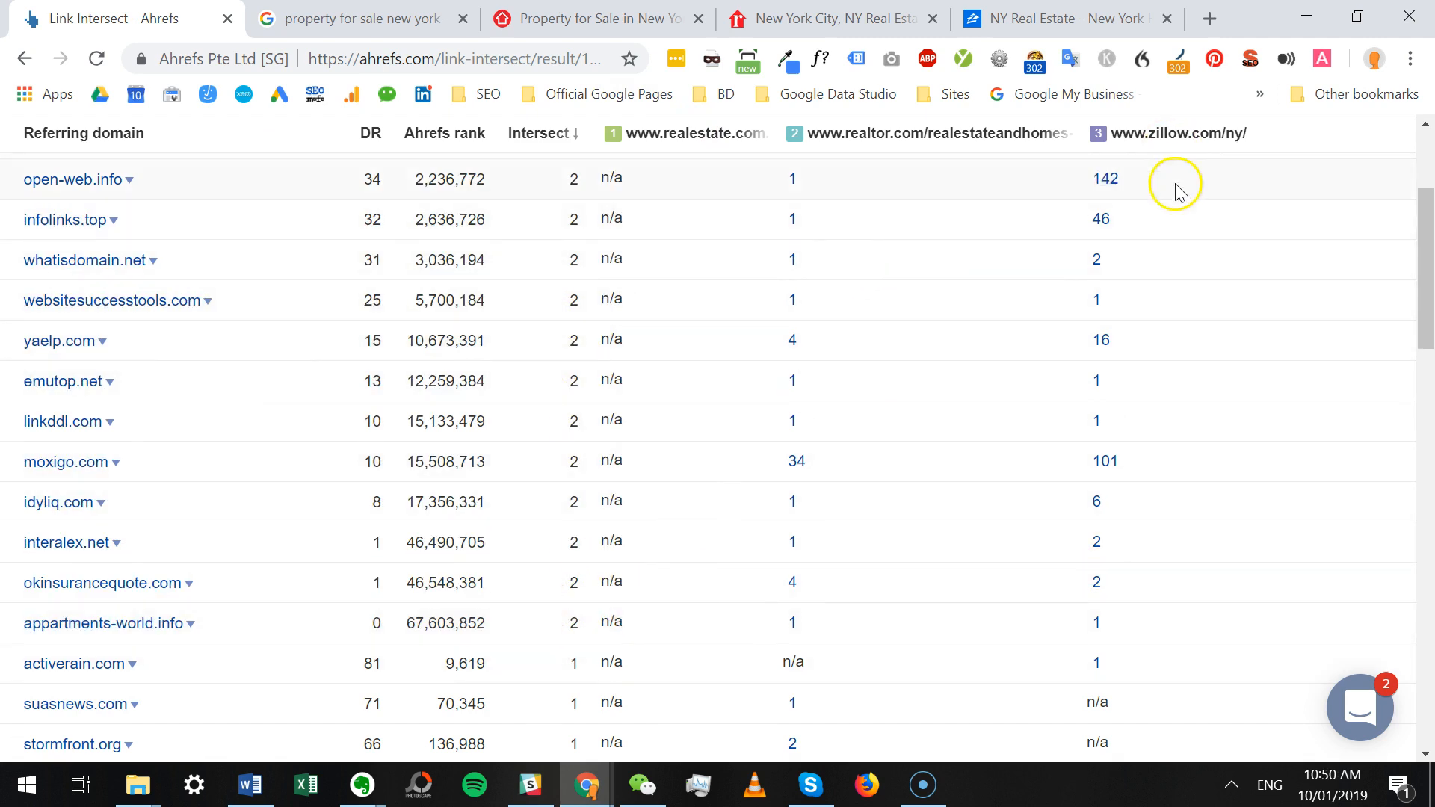
scroll(608, 363, down, 12)
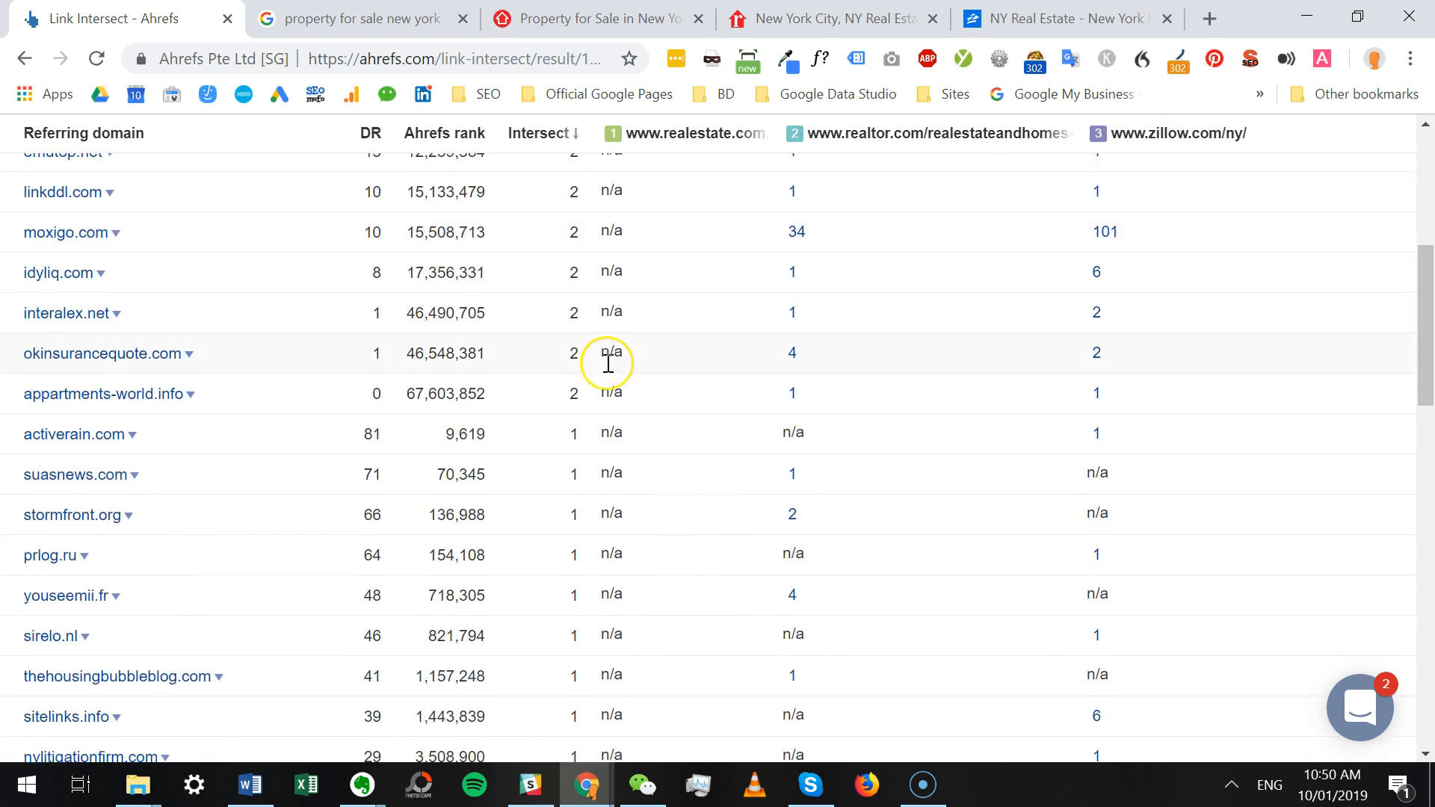
scroll(608, 362, down, 5)
scroll(628, 364, up, 15)
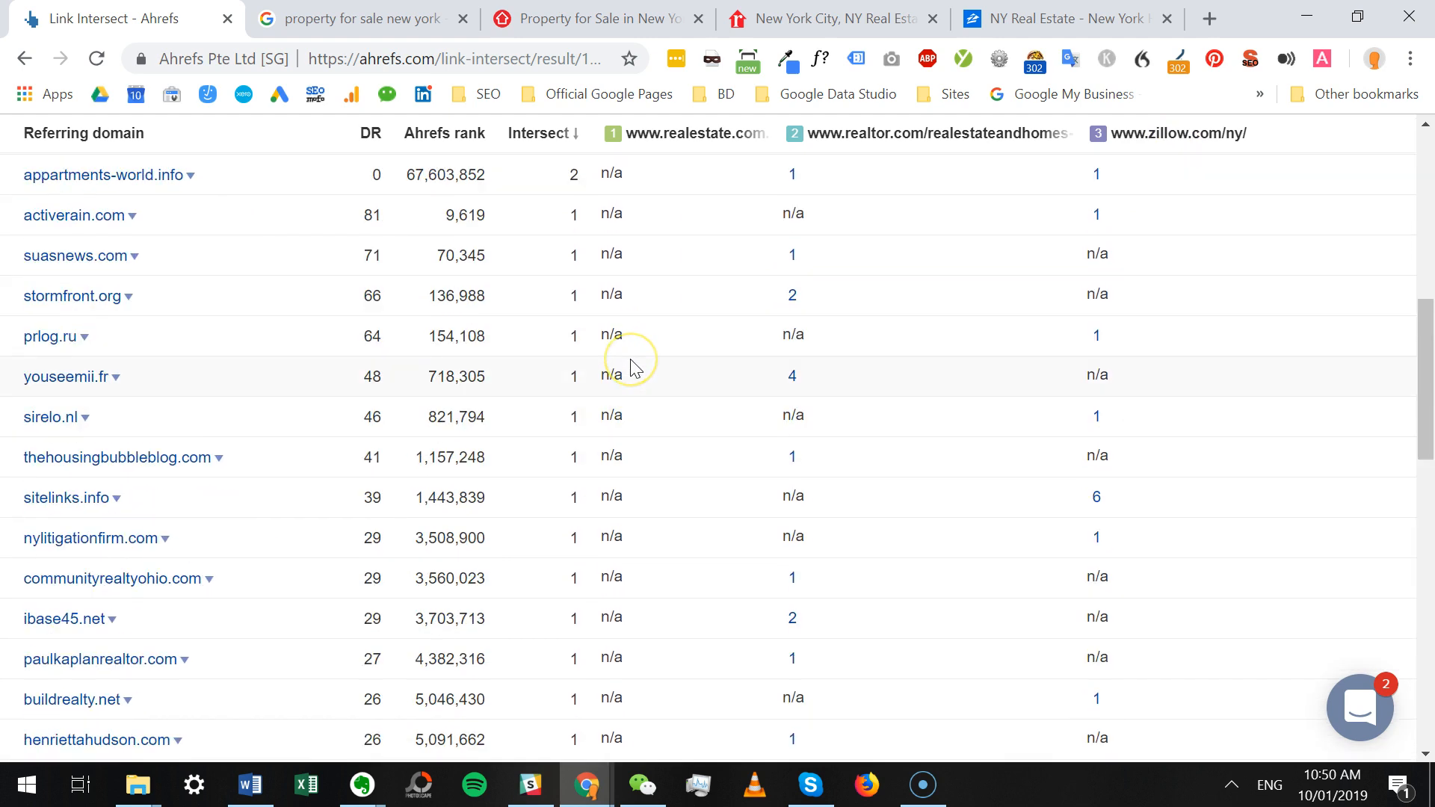
scroll(643, 374, down, 3)
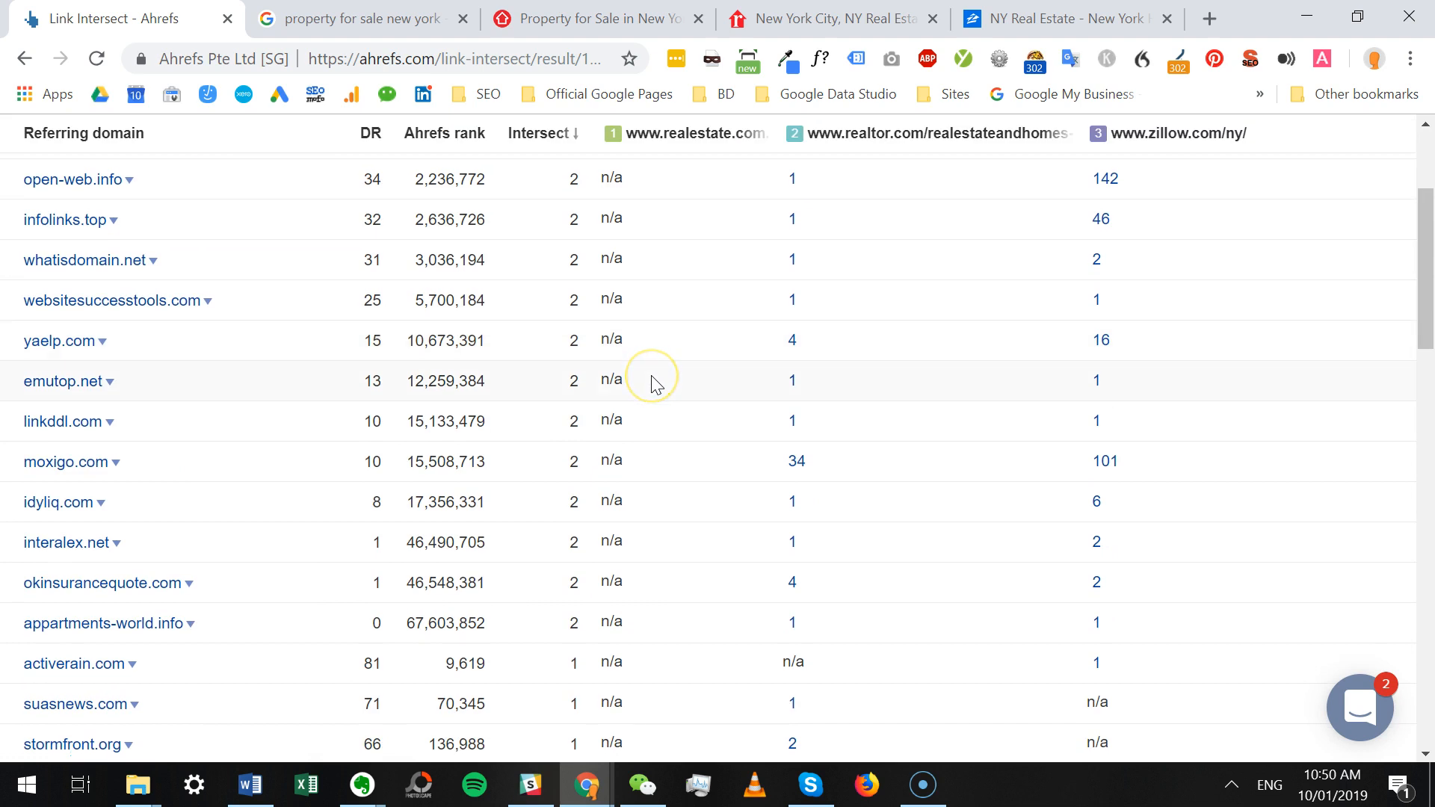
scroll(656, 384, up, 3)
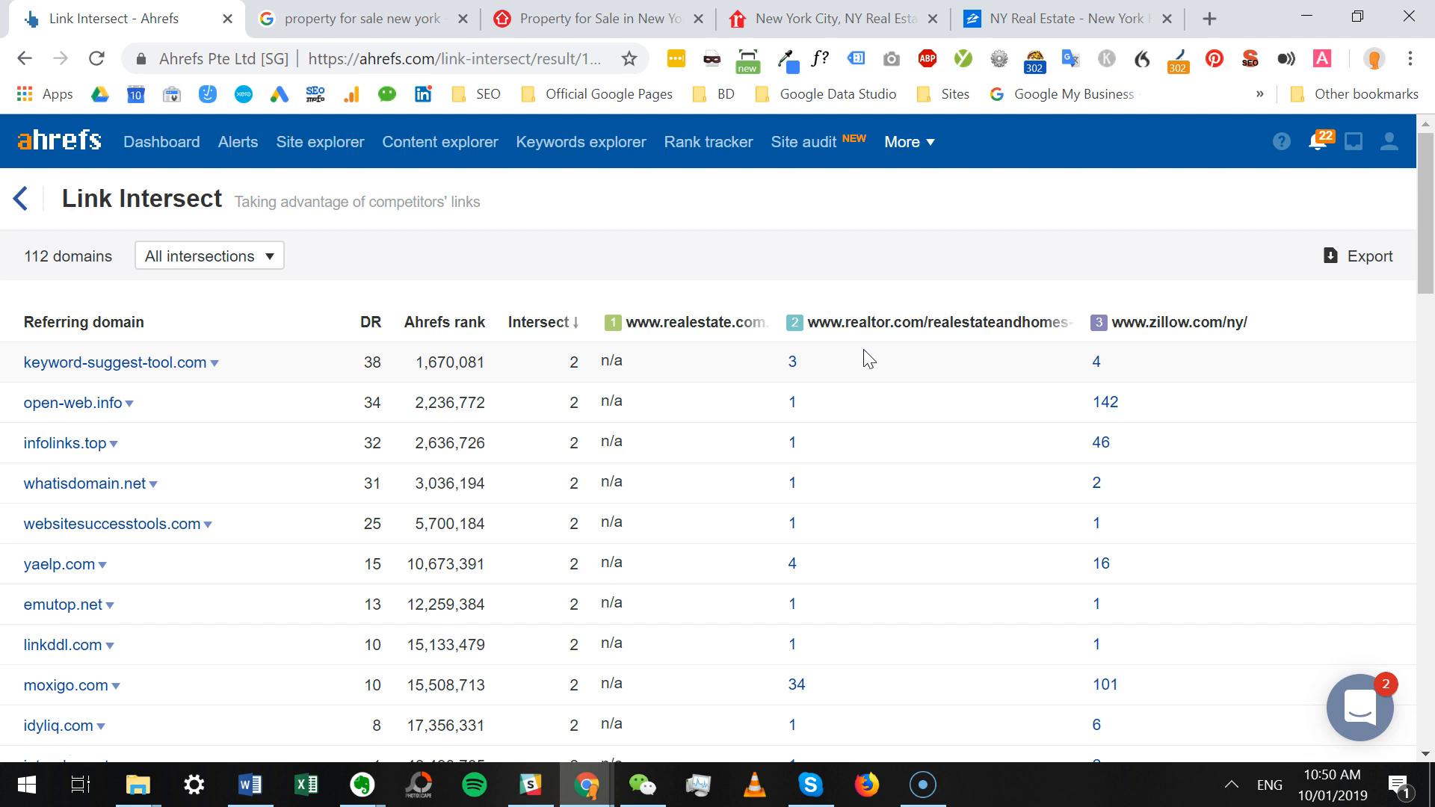
click(869, 360)
scroll(737, 448, down, 10)
scroll(723, 452, down, 5)
scroll(710, 449, up, 15)
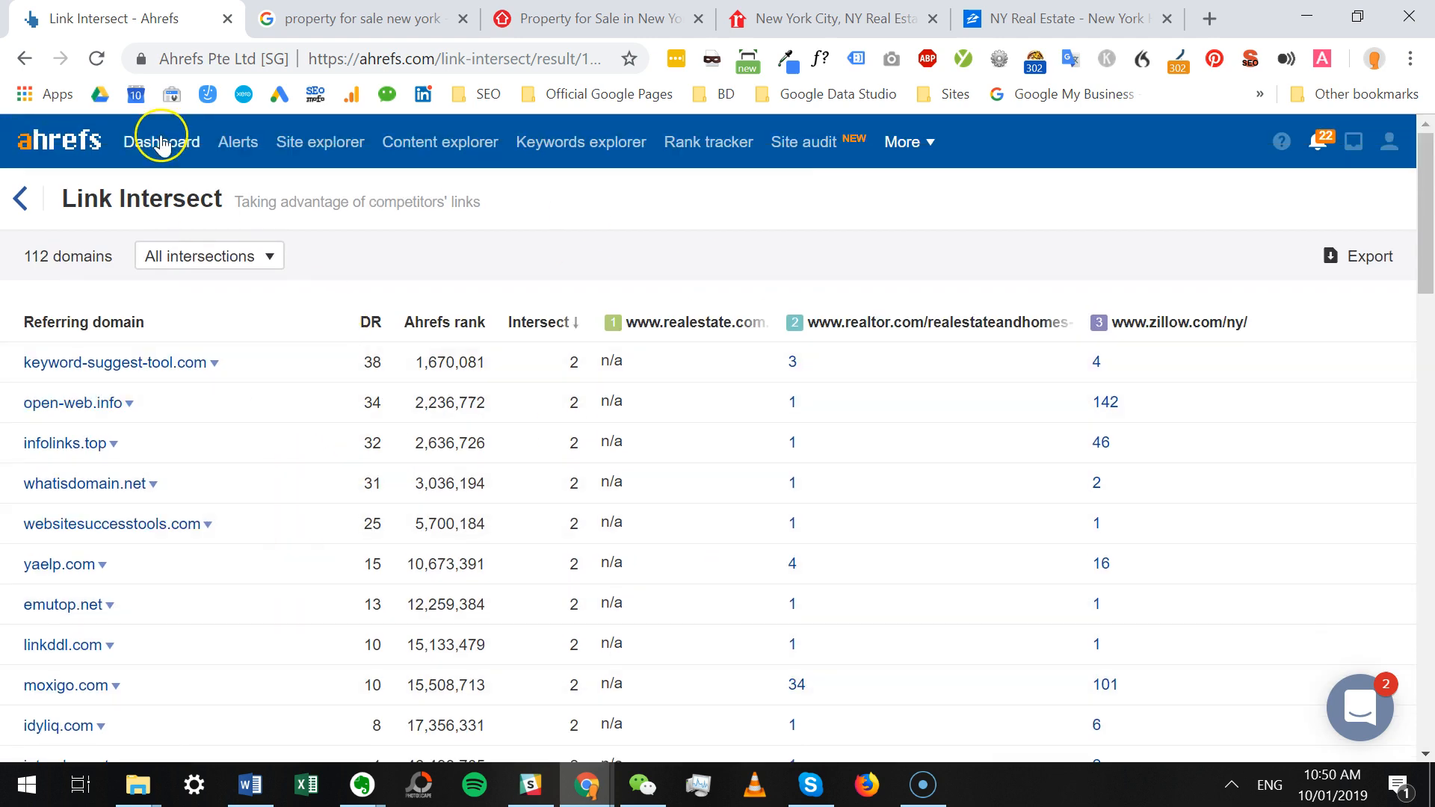
click(21, 59)
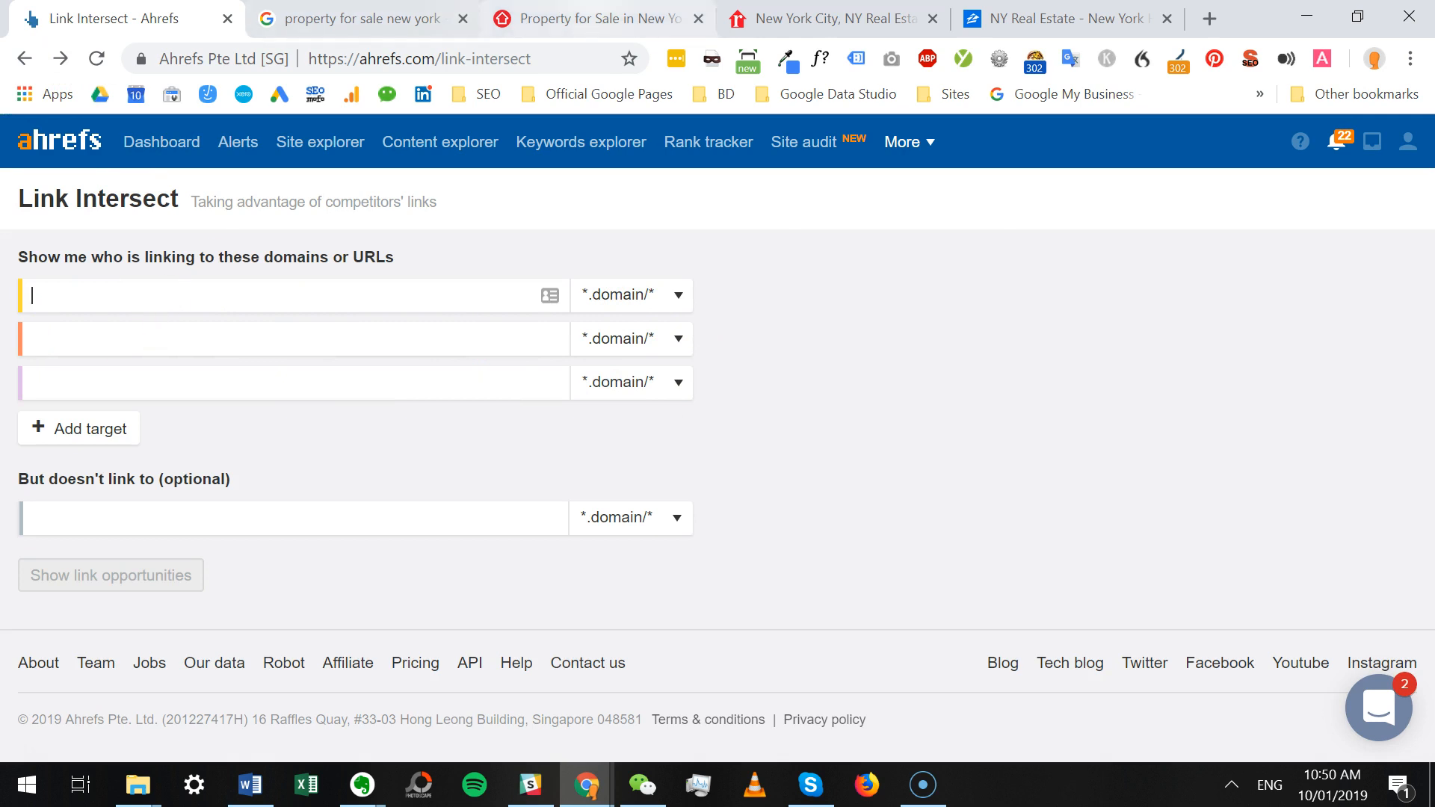
click(538, 18)
click(379, 58)
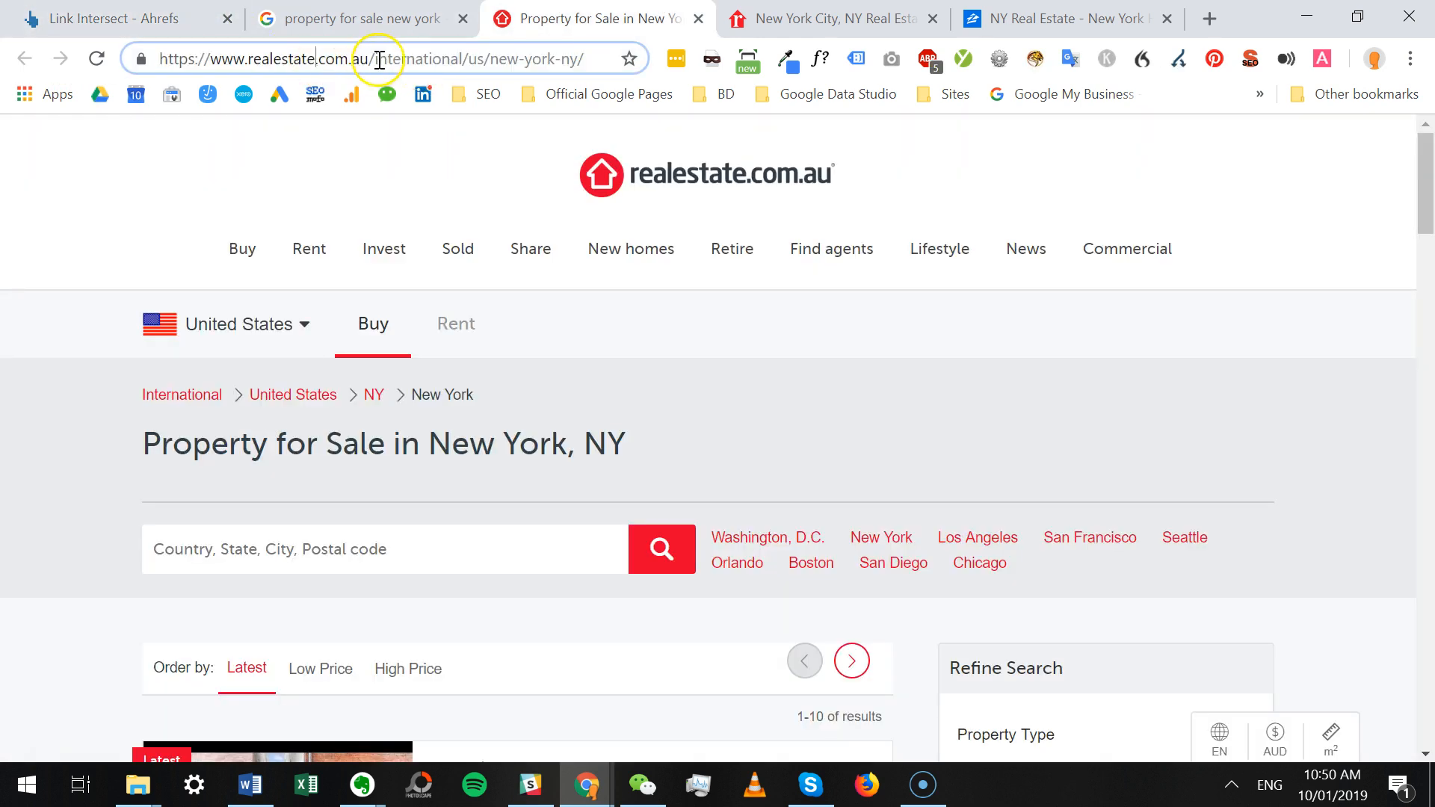
drag(369, 58, 41, 51)
key(ctrl+c)
click(52, 18)
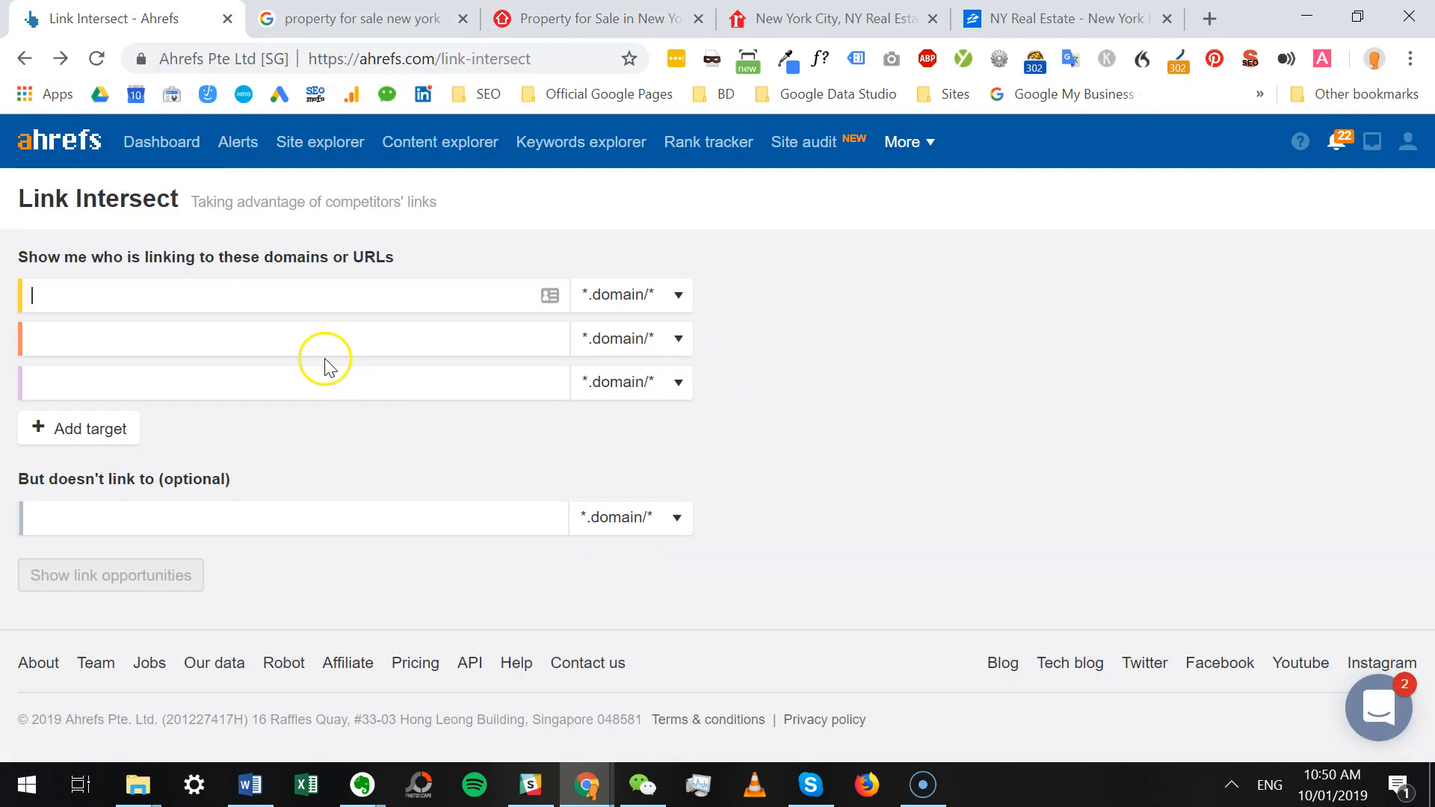
key(ctrl+v)
click(764, 28)
click(356, 60)
drag(327, 58, 153, 58)
key(ctrl+c)
click(99, 22)
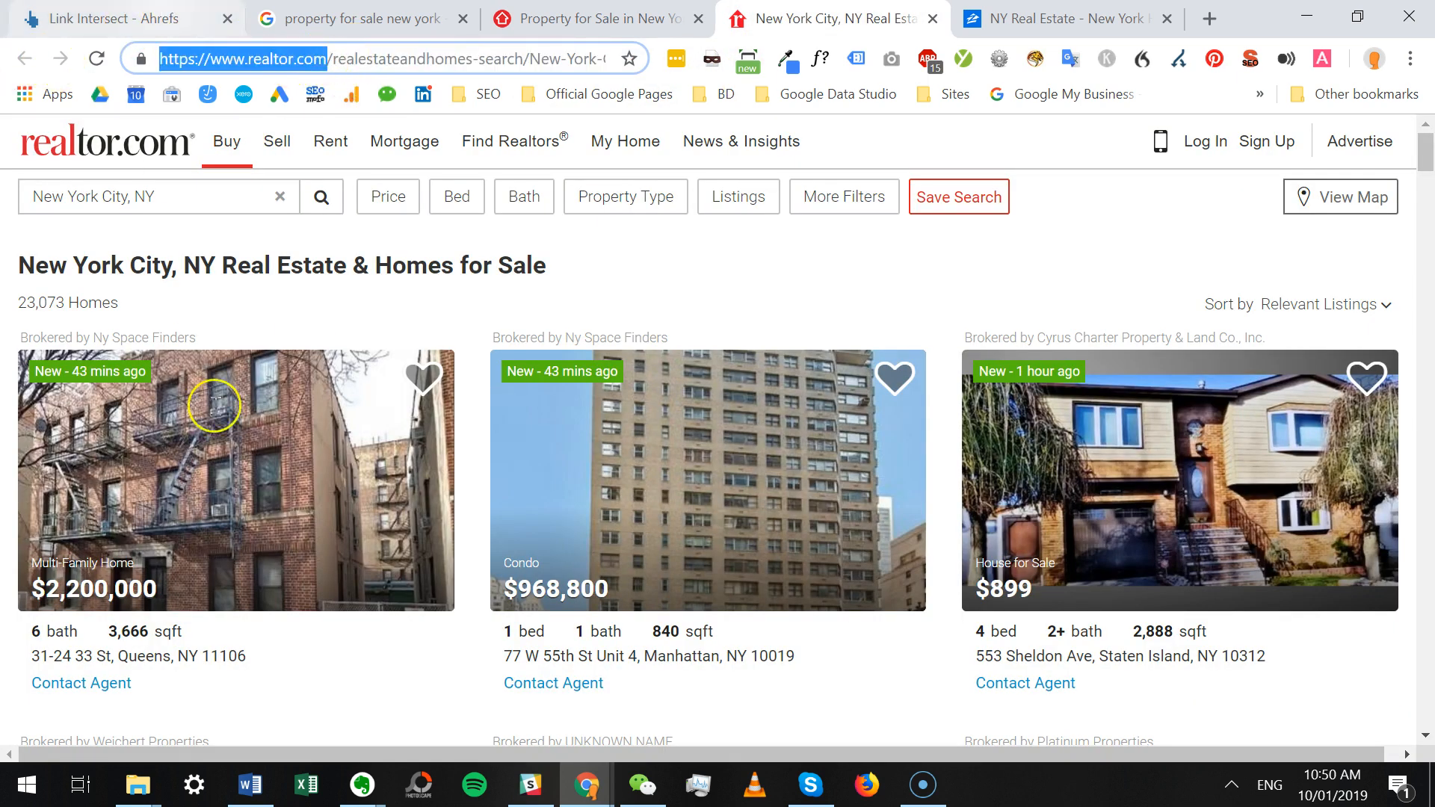
click(231, 343)
key(ctrl+v)
click(1061, 18)
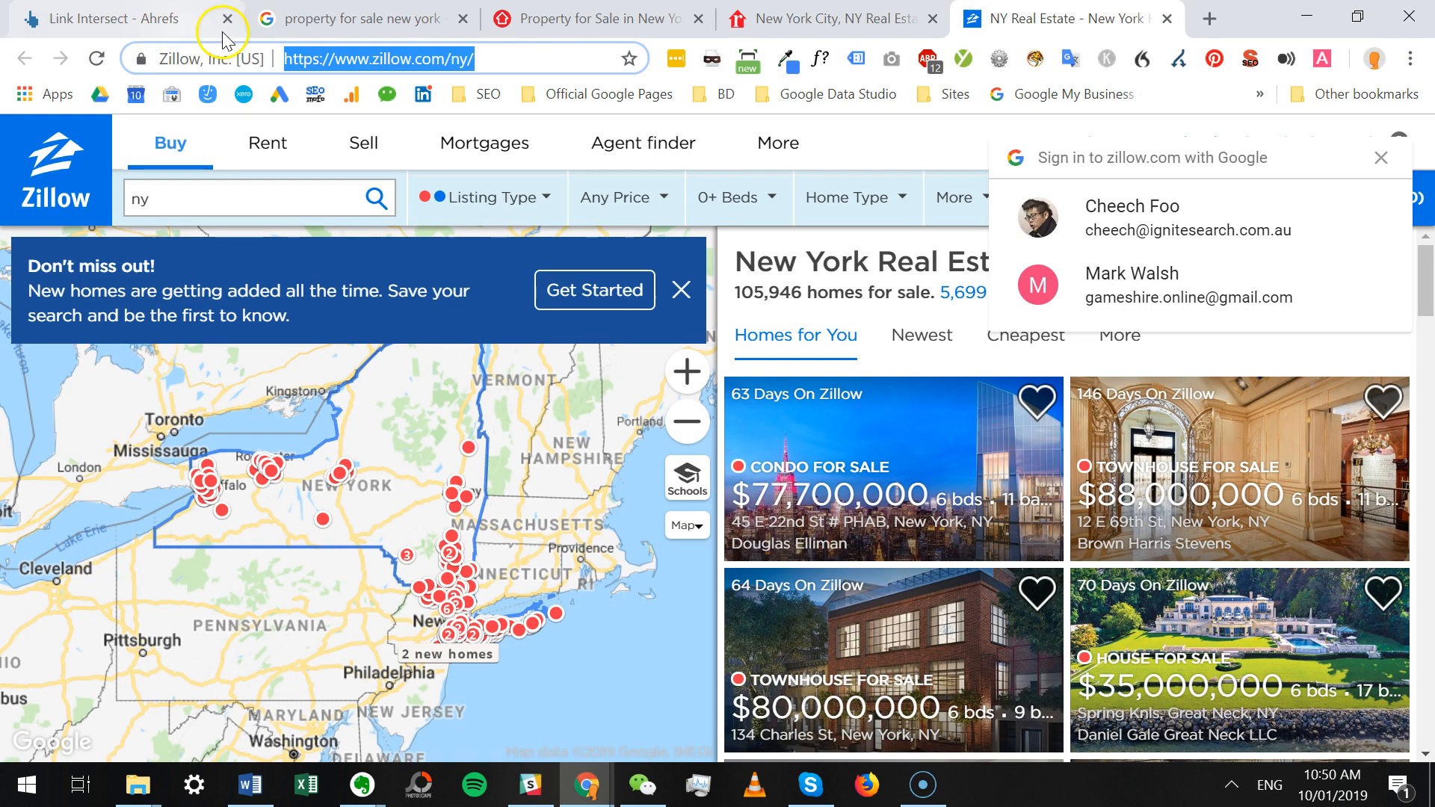
click(434, 58)
drag(447, 58, 283, 58)
key(ctrl+c)
click(105, 19)
click(152, 382)
key(ctrl+v)
click(153, 577)
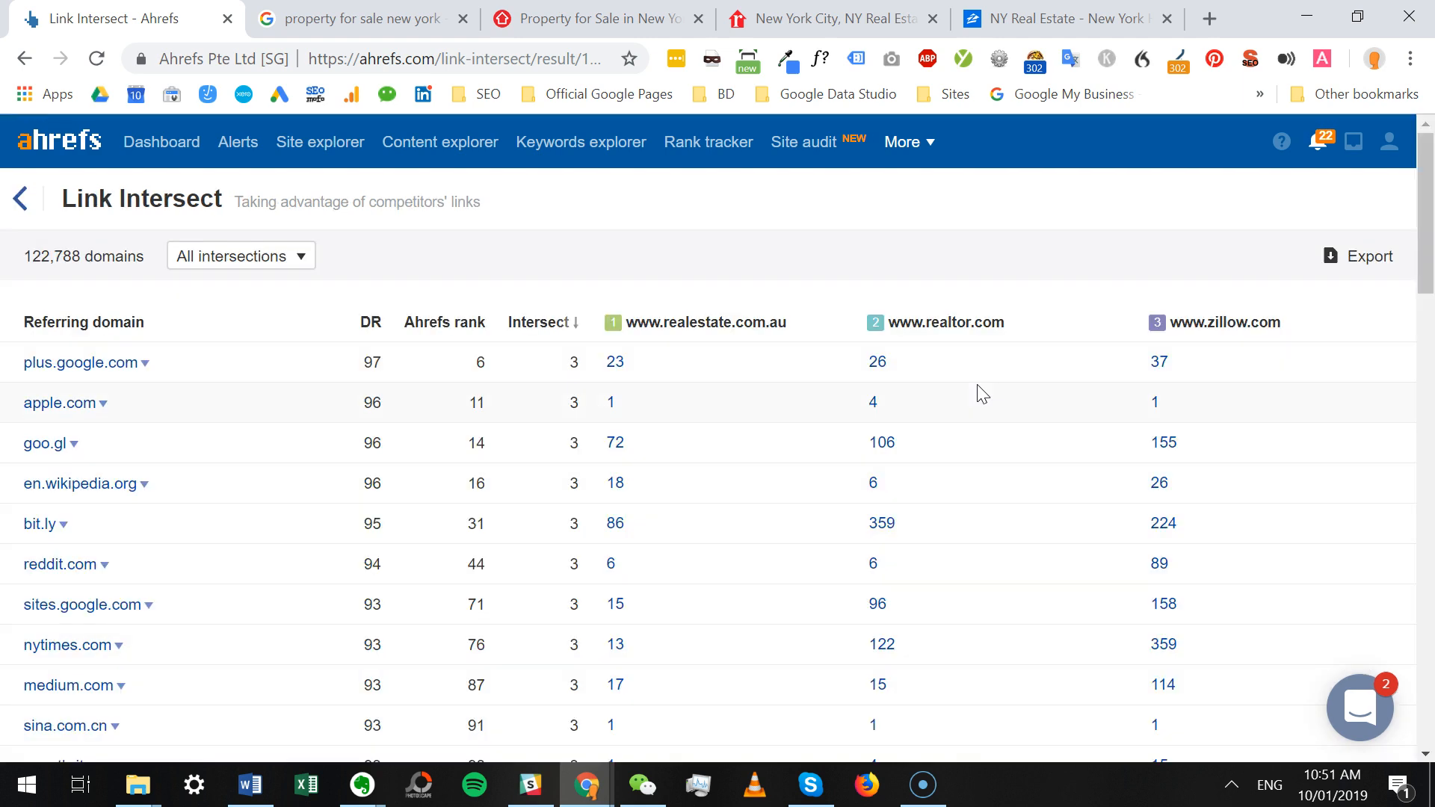
Examine the referring domains linking to all three root domains on the first and second result pages.
scroll(717, 442, down, 1)
scroll(586, 293, down, 2)
scroll(586, 233, up, 3)
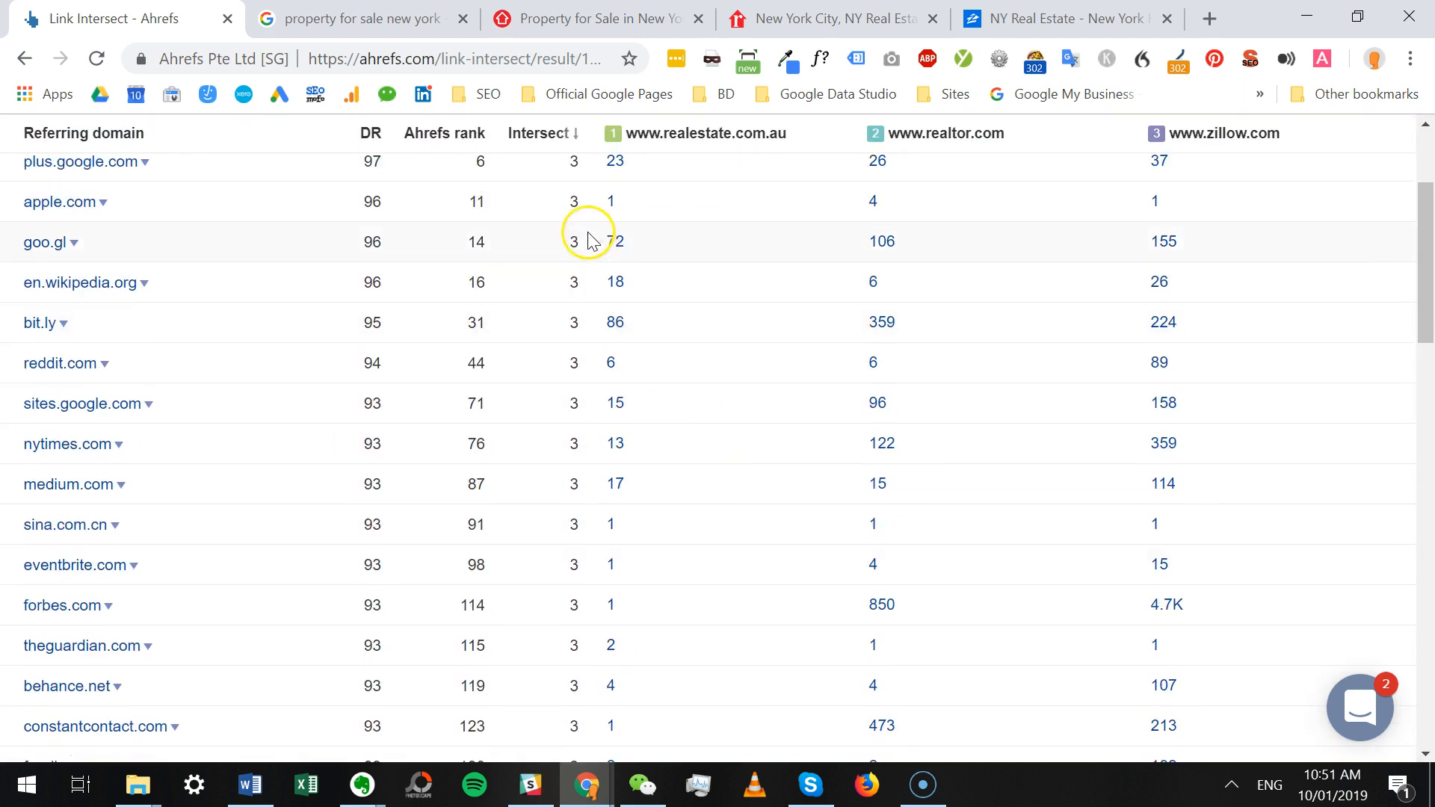
scroll(570, 374, down, 20)
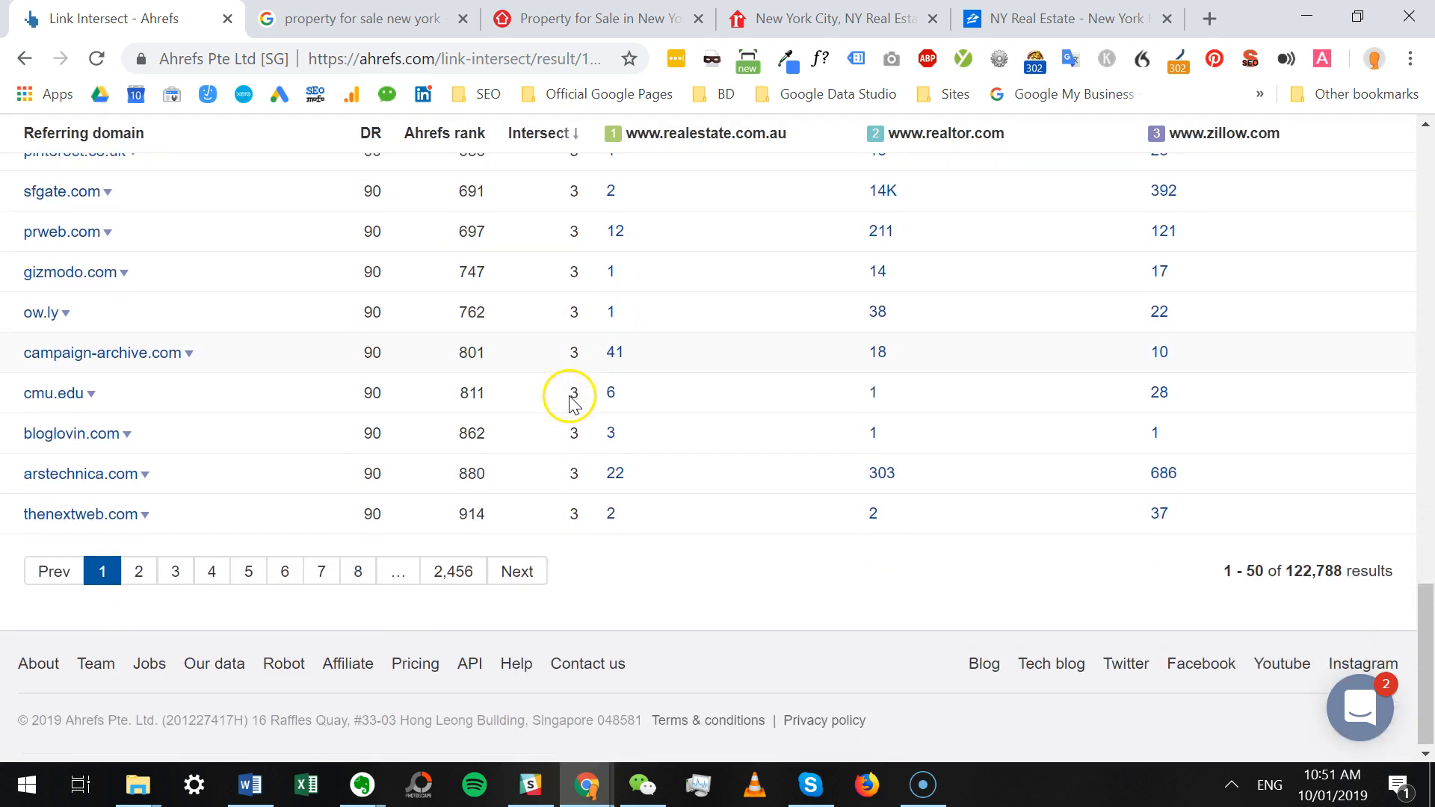
click(136, 573)
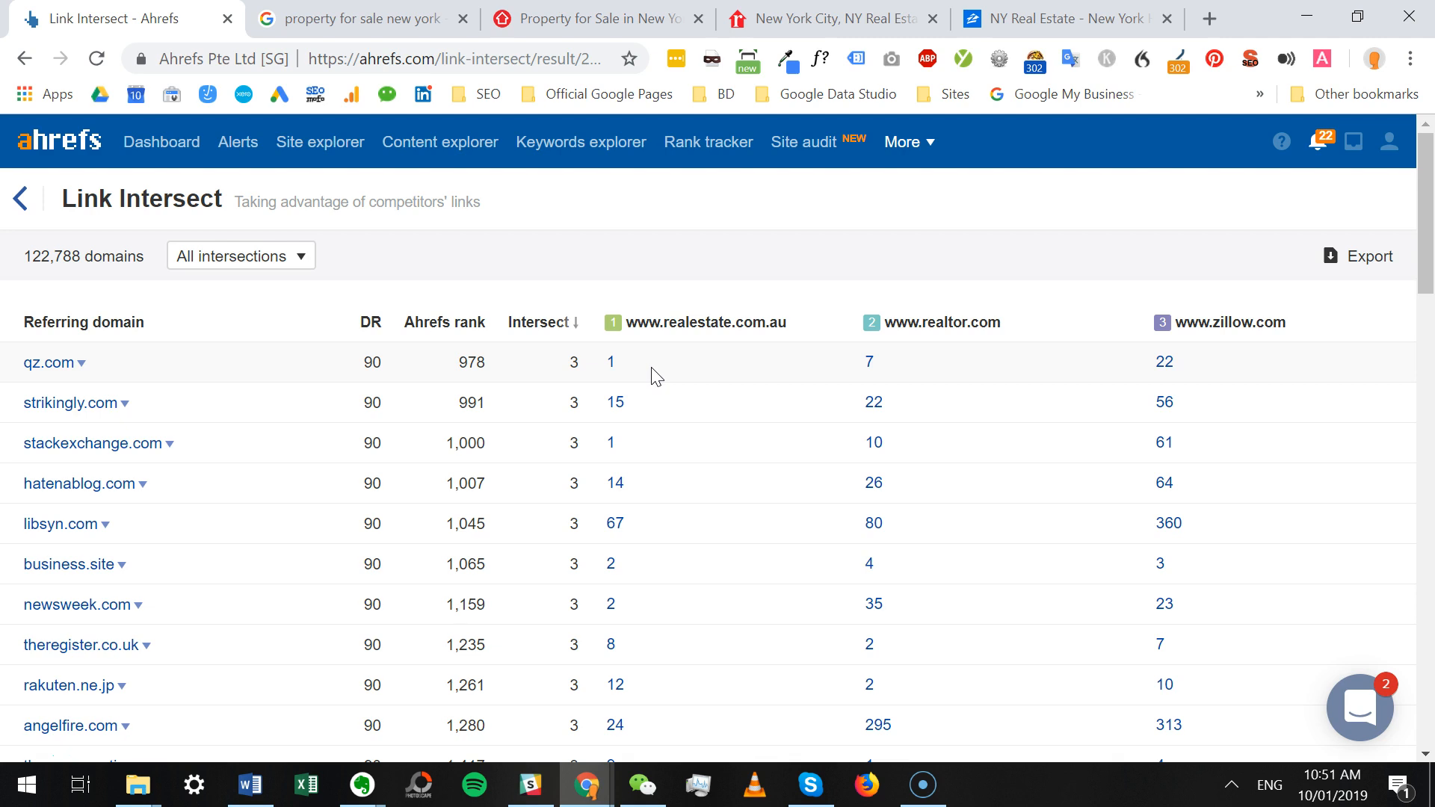
scroll(688, 442, down, 13)
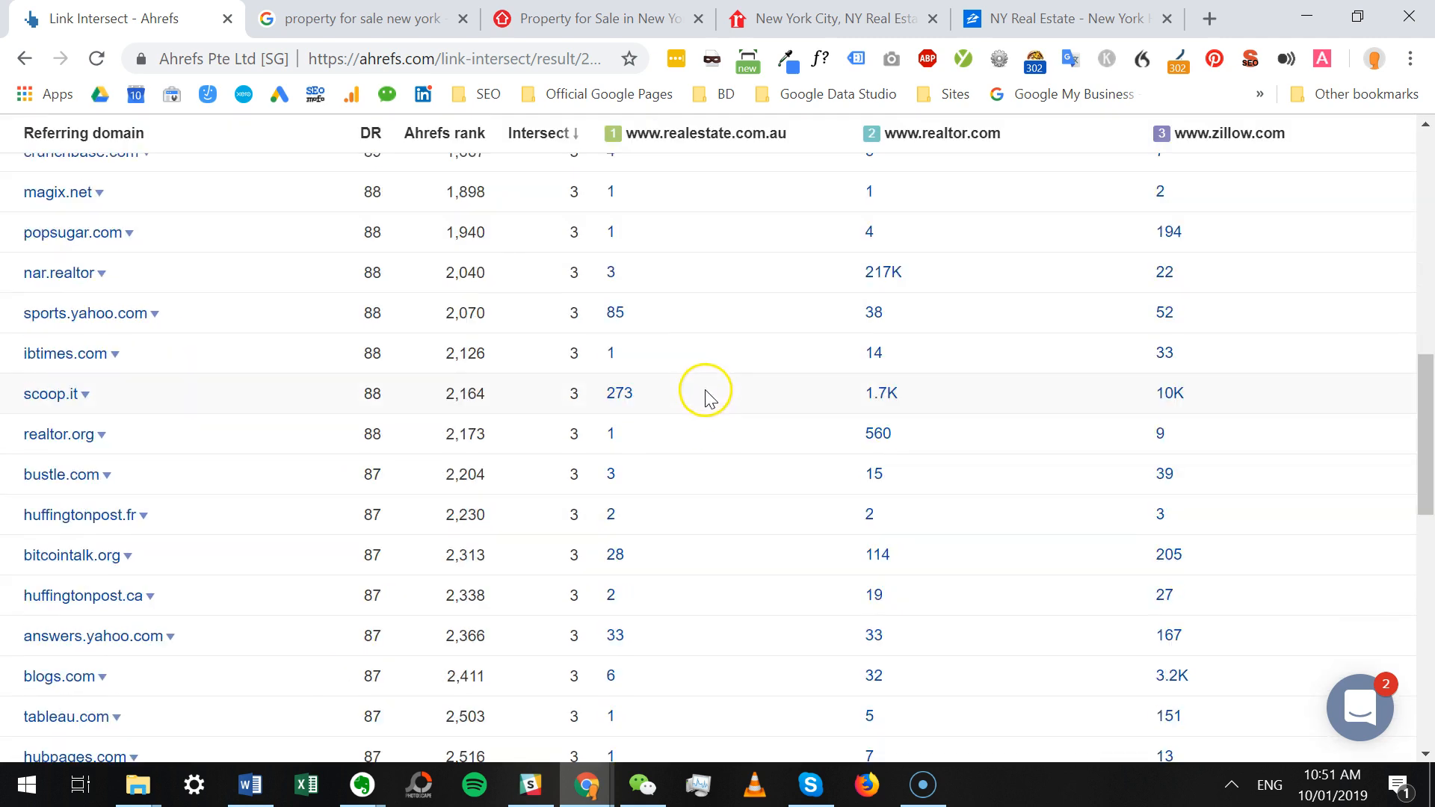
scroll(705, 416, down, 4)
scroll(778, 406, up, 17)
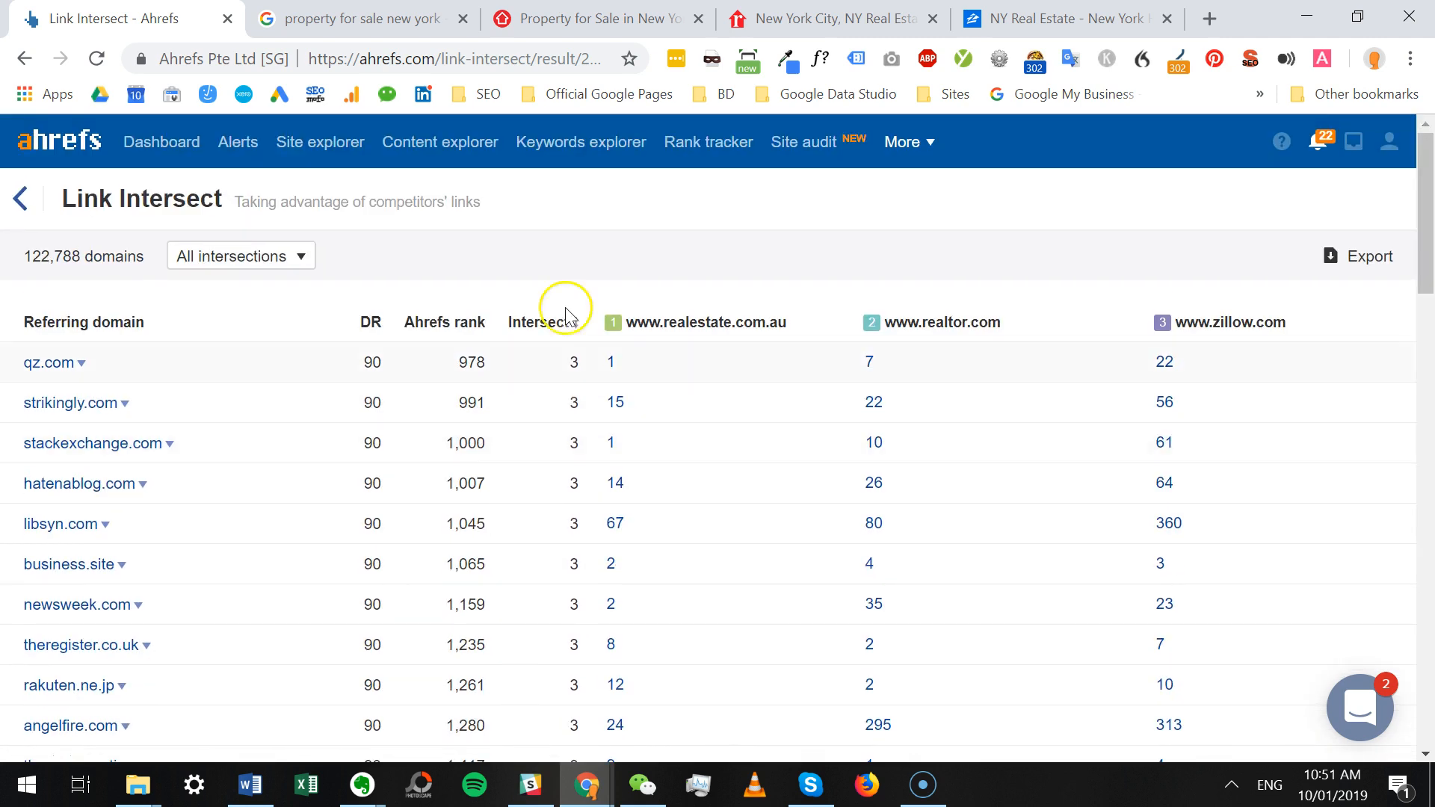
click(680, 260)
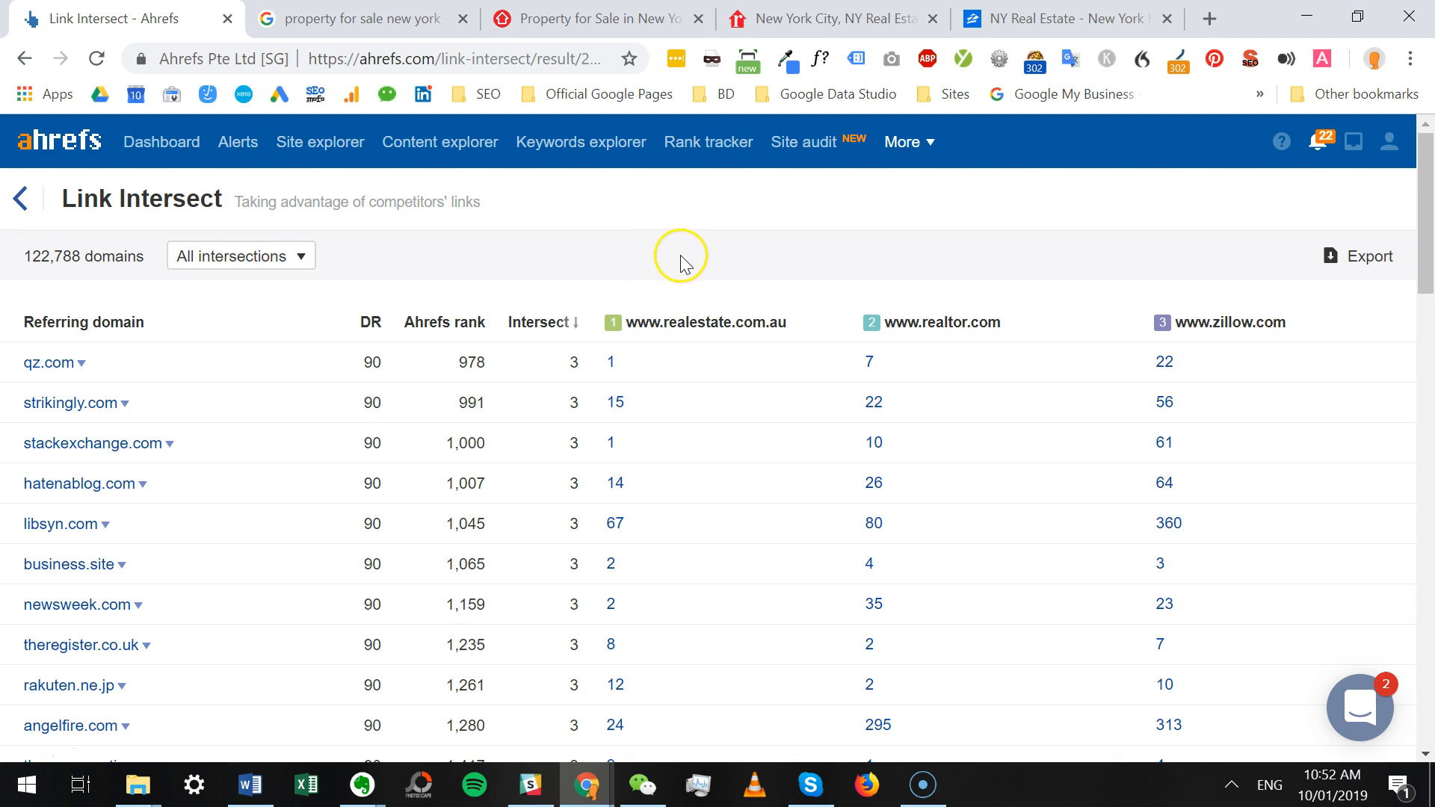